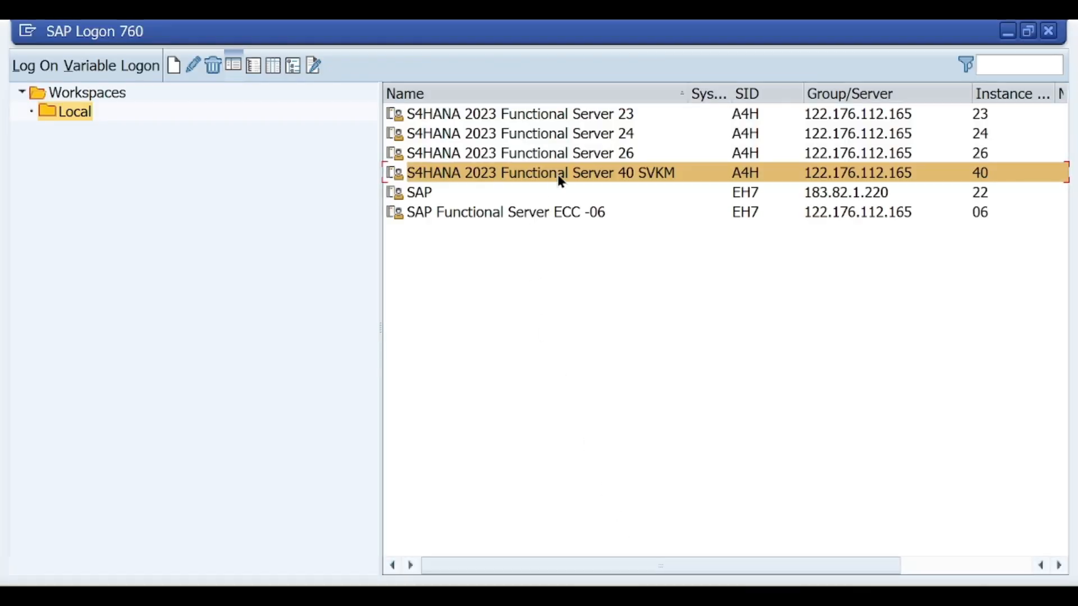
# Log on to S4HANA 2023 Functional Server 40 SVKM with the account's user name and run transaction VD51
pyautogui.doubleClick(558, 175)
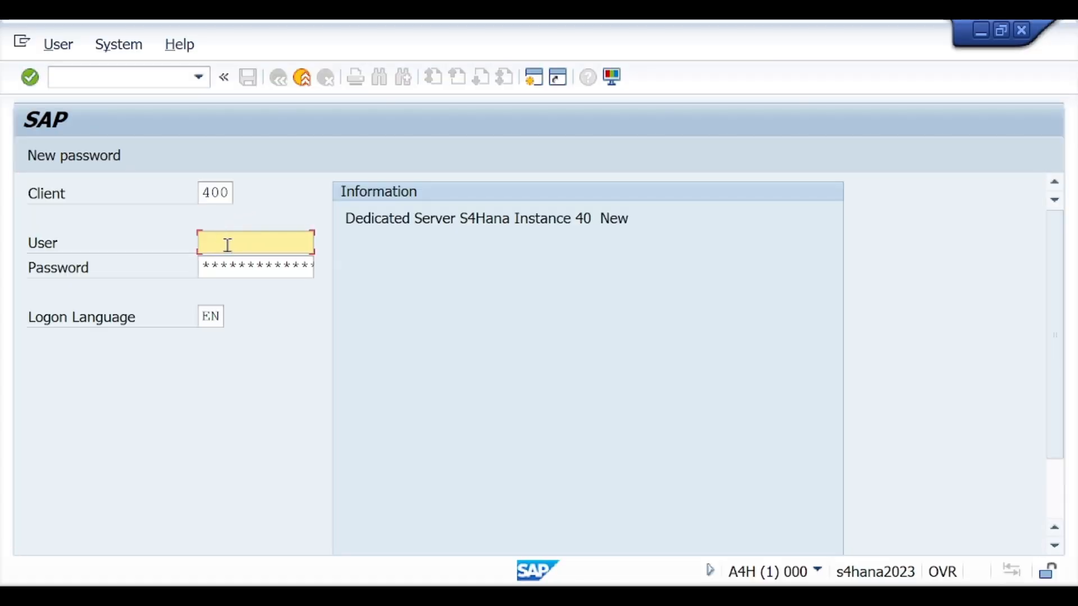
pyautogui.write('ViSHWAS')
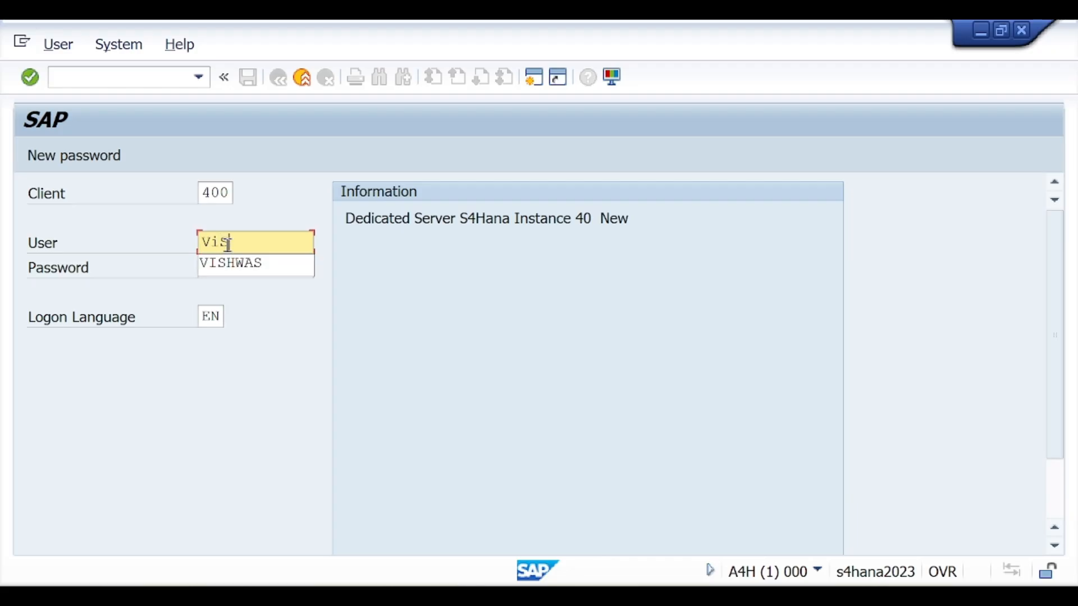
pyautogui.click(240, 264)
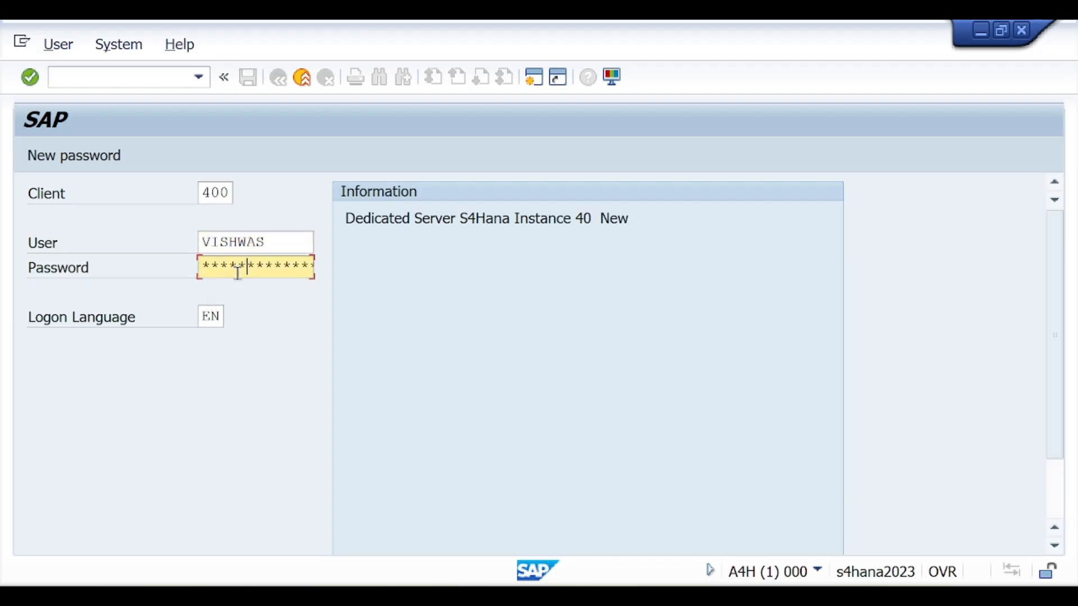
pyautogui.press('Return')
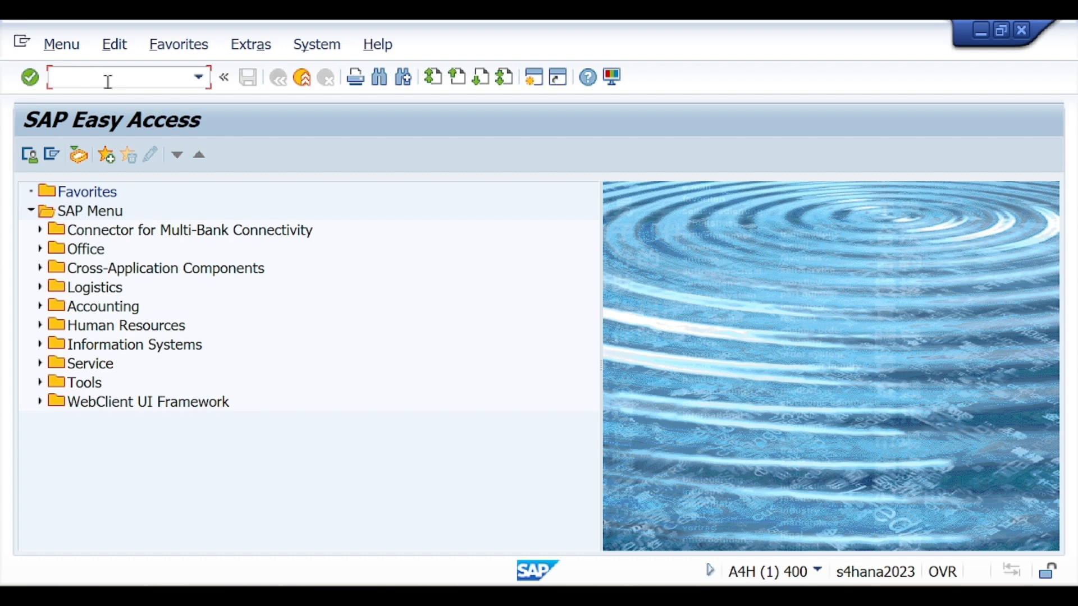
pyautogui.write('VD51')
pyautogui.press('Return')
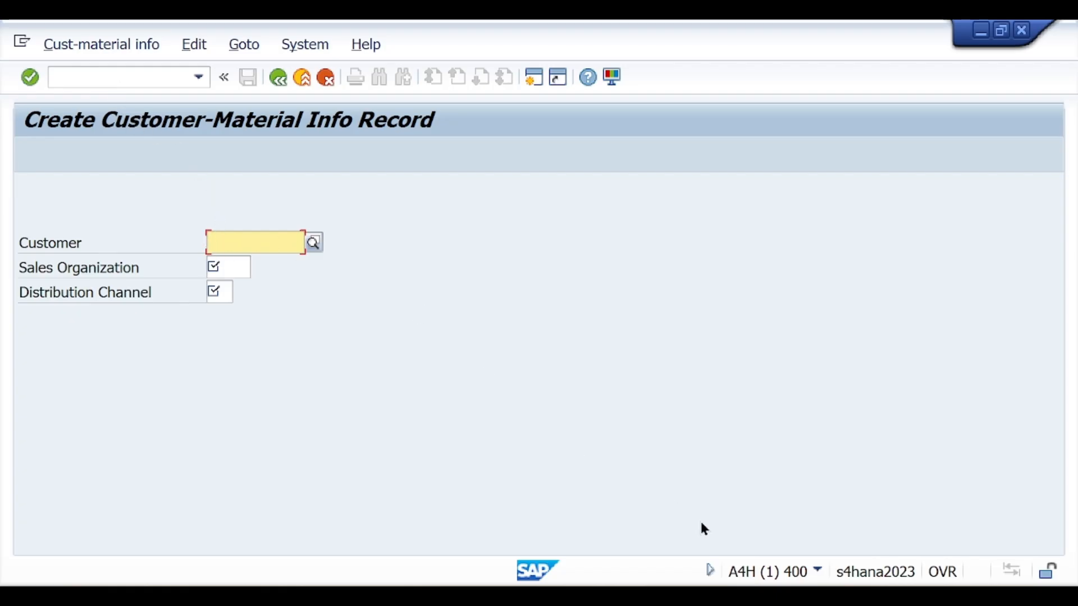
# Copy the customer number from the Key Data Structure notes in Notion into the Customer field in SAP
pyautogui.moveTo(672, 597)
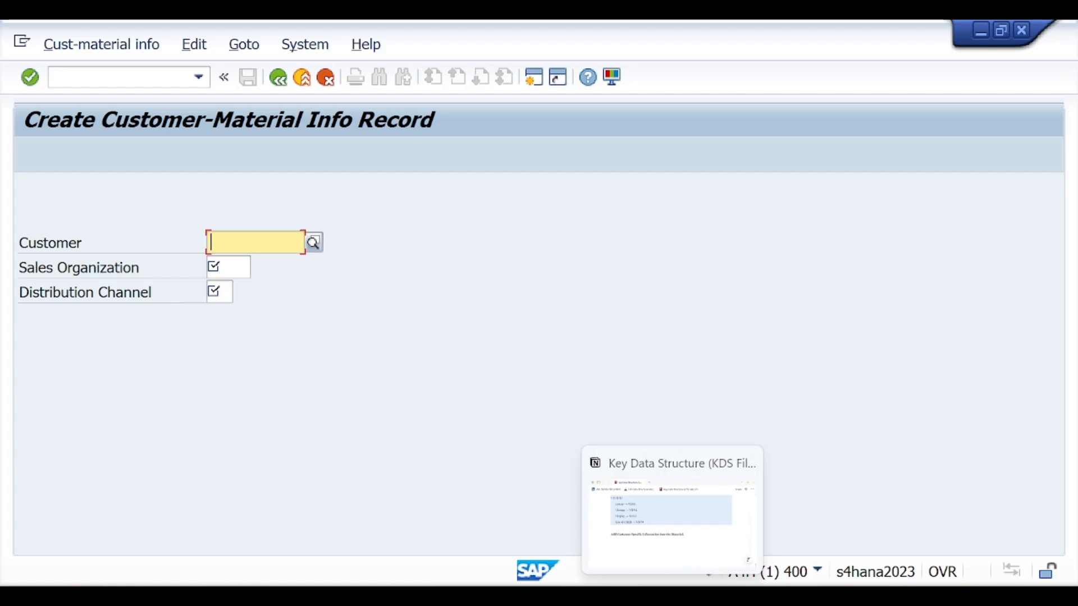
pyautogui.click(668, 547)
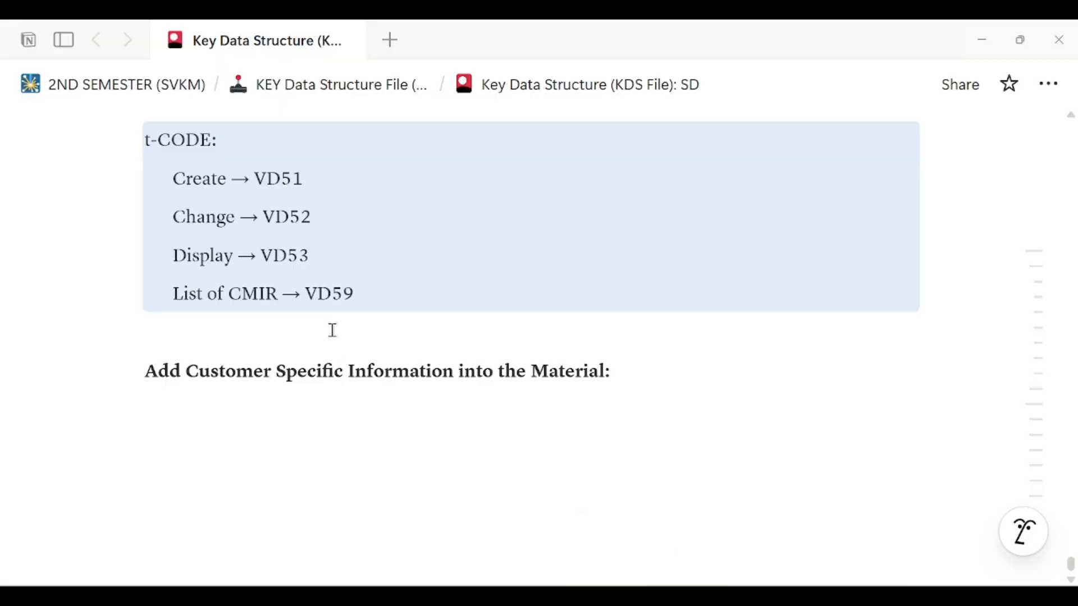
pyautogui.scroll(5, 337, 330)
pyautogui.click(368, 321)
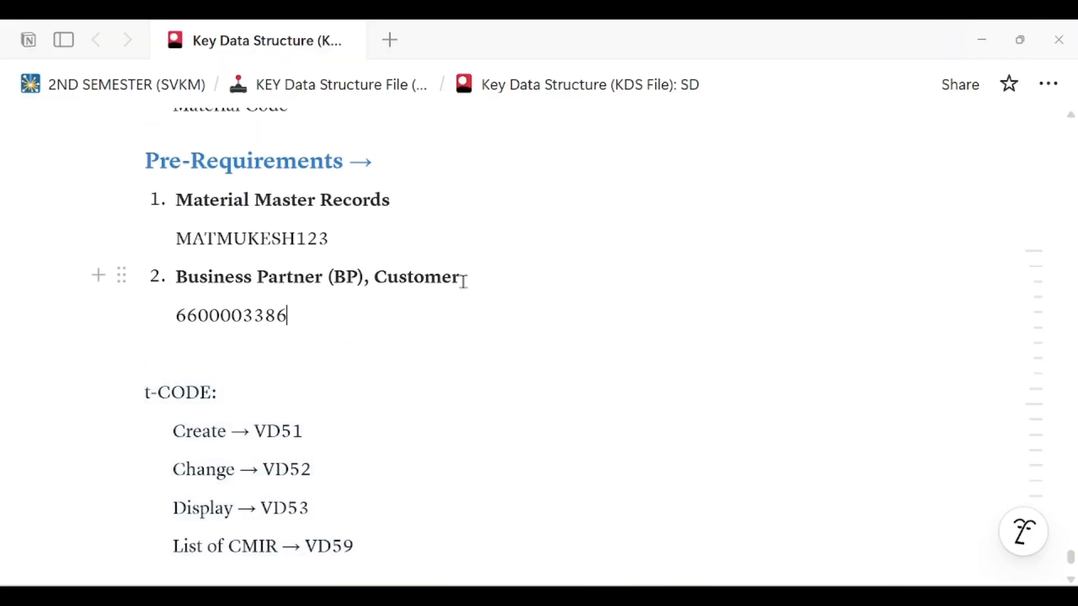
pyautogui.moveTo(177, 316); pyautogui.dragTo(290, 312)
pyautogui.hotkey('ctrl', 'c')
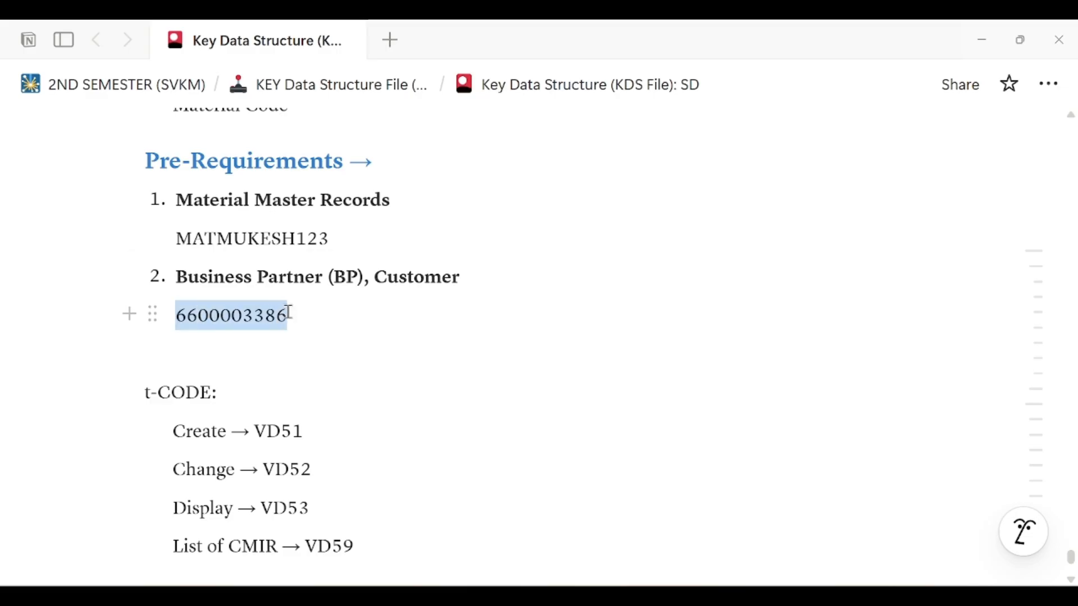
pyautogui.hotkey('alt', 'Tab')
pyautogui.click(238, 235)
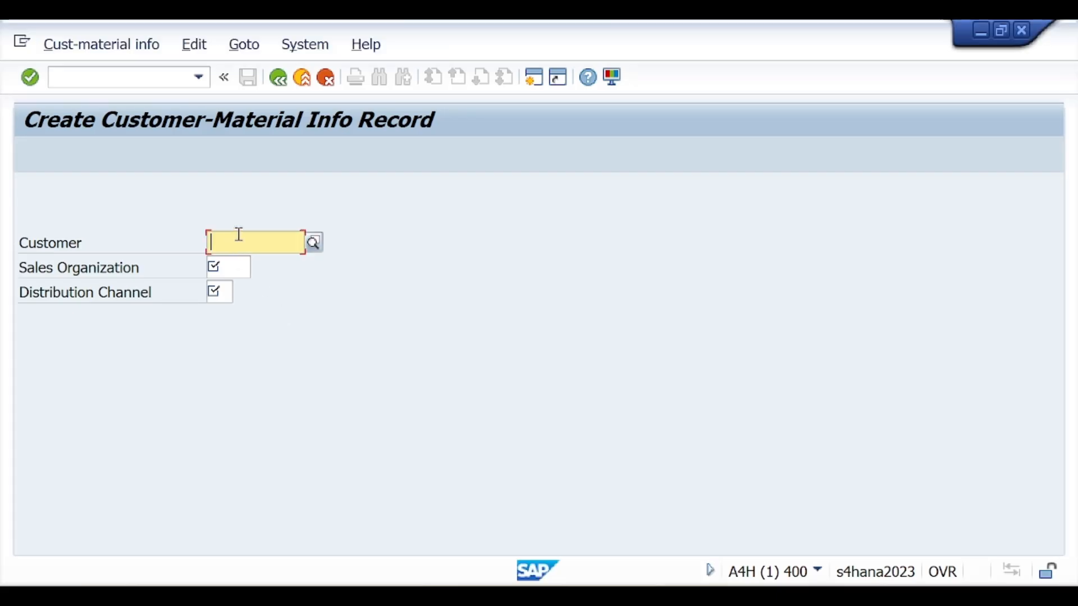
pyautogui.hotkey('ctrl', 'v')
# Set the sales organization to SO11 and the distribution channel to 01, and continue to the overview screen
pyautogui.click(236, 269)
pyautogui.write('SO1')
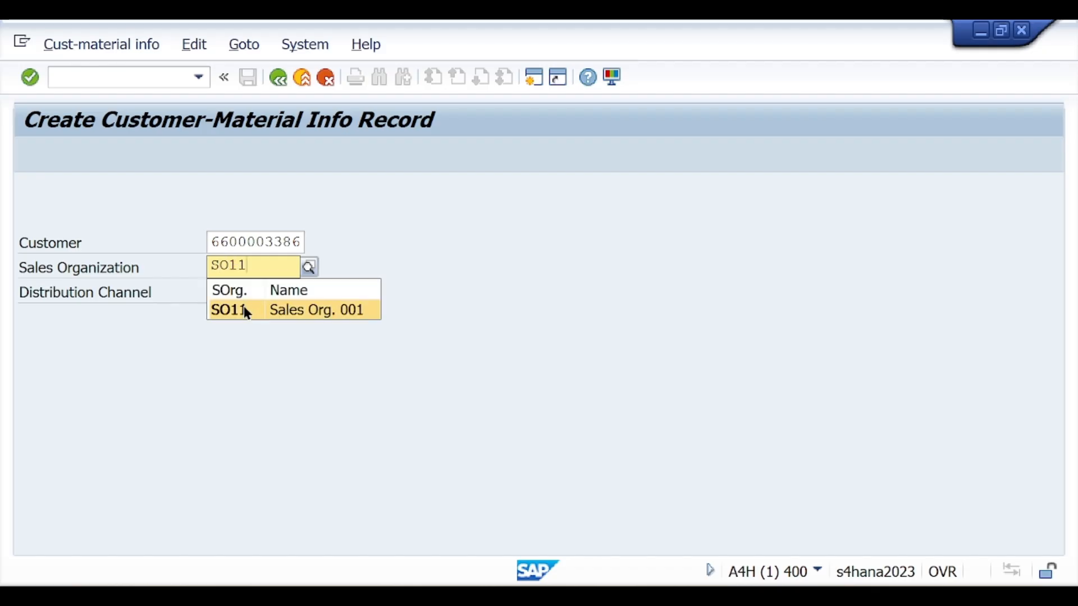
pyautogui.click(243, 308)
pyautogui.click(227, 292)
pyautogui.write('01')
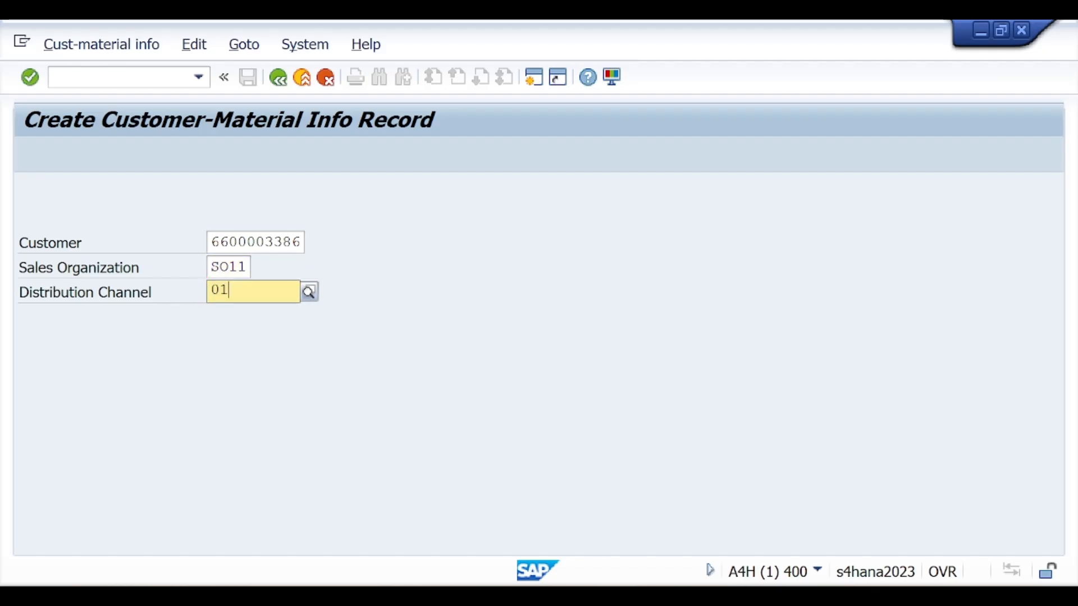
pyautogui.click(228, 335)
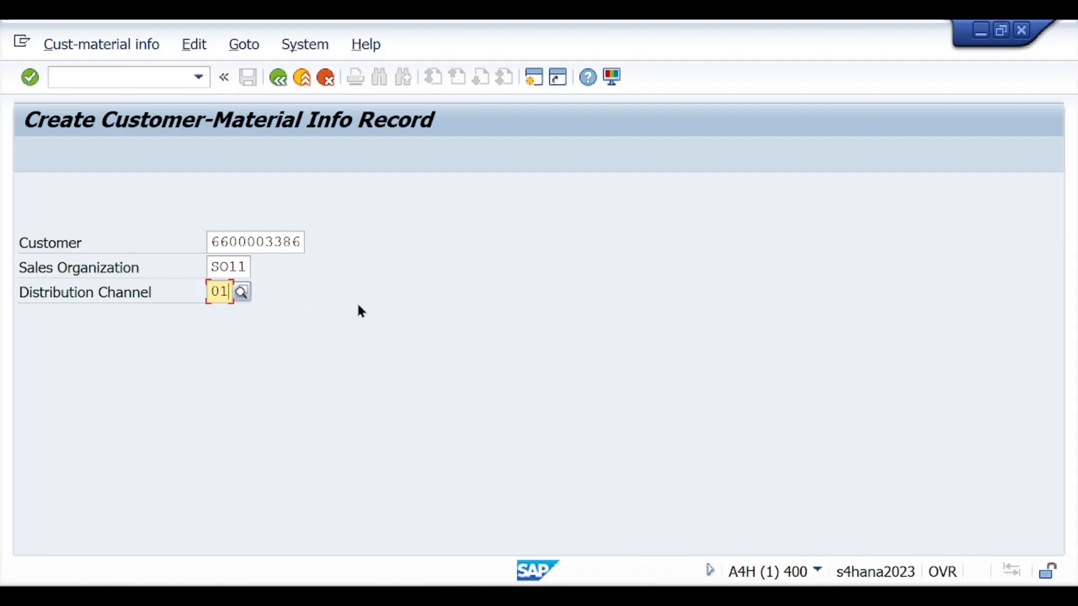
pyautogui.press('Return')
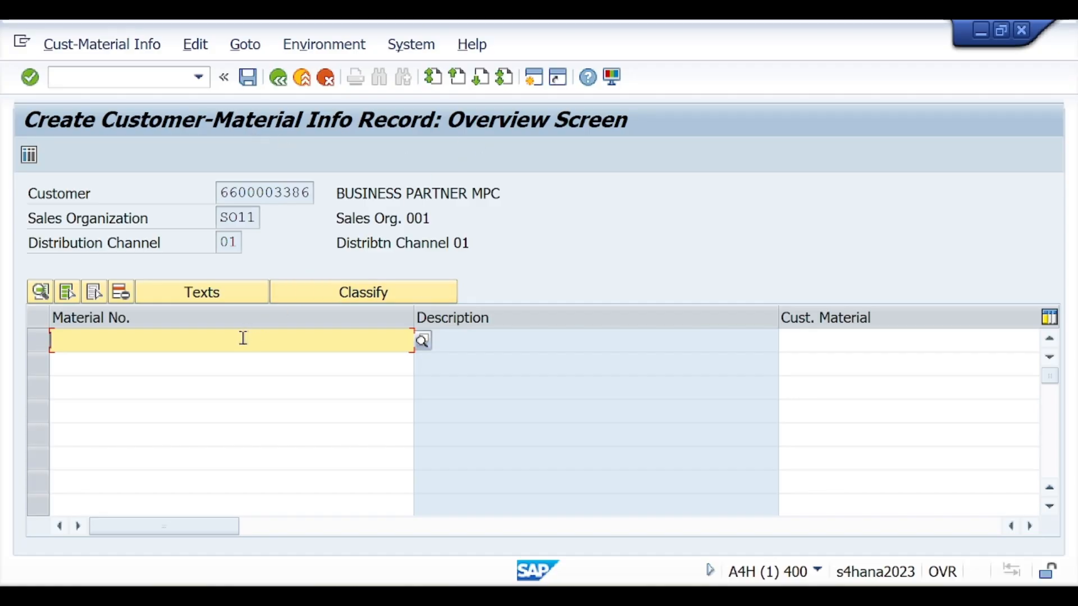
# Copy material code MATMUKESH123 from the Notion notes into the first row's material number in SAP
pyautogui.hotkey('alt', 'Tab')
pyautogui.click(281, 393)
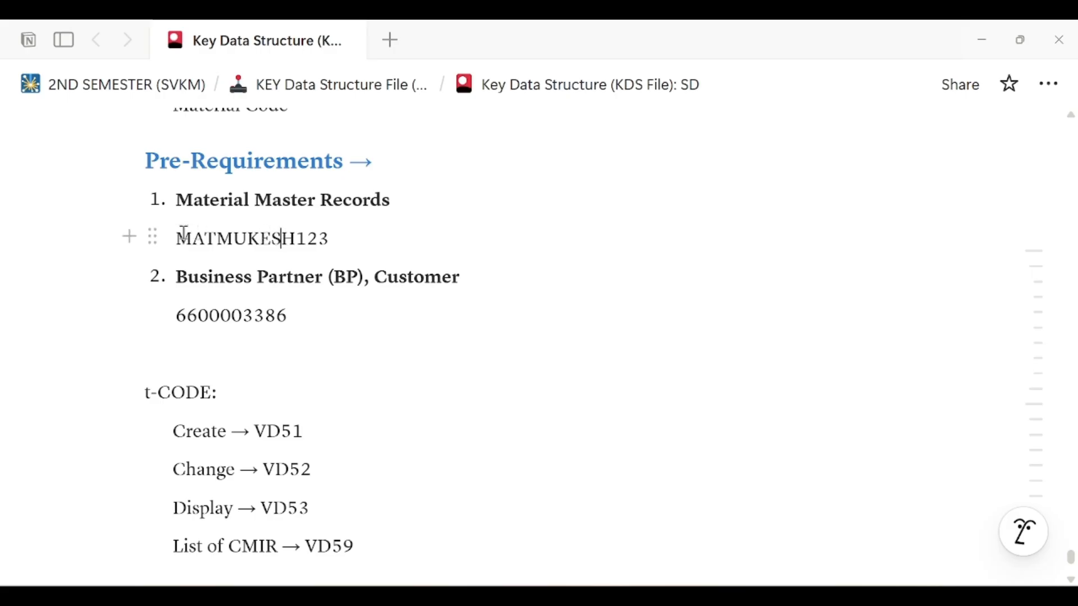
pyautogui.moveTo(175, 239); pyautogui.dragTo(344, 240)
pyautogui.hotkey('ctrl', 'c')
pyautogui.hotkey('alt', 'Tab')
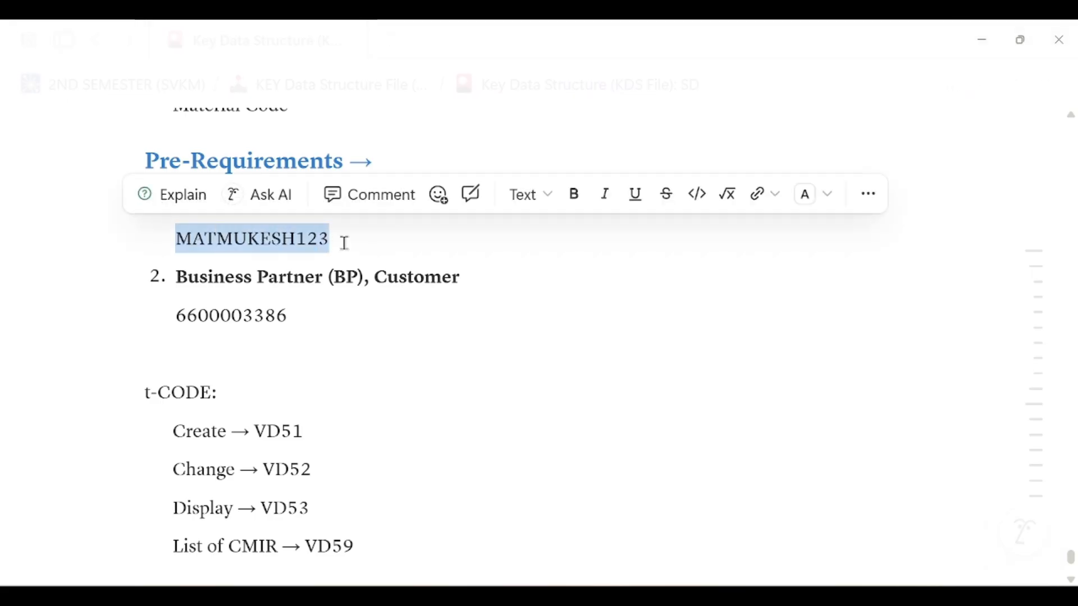
pyautogui.click(262, 336)
pyautogui.hotkey('ctrl', 'v')
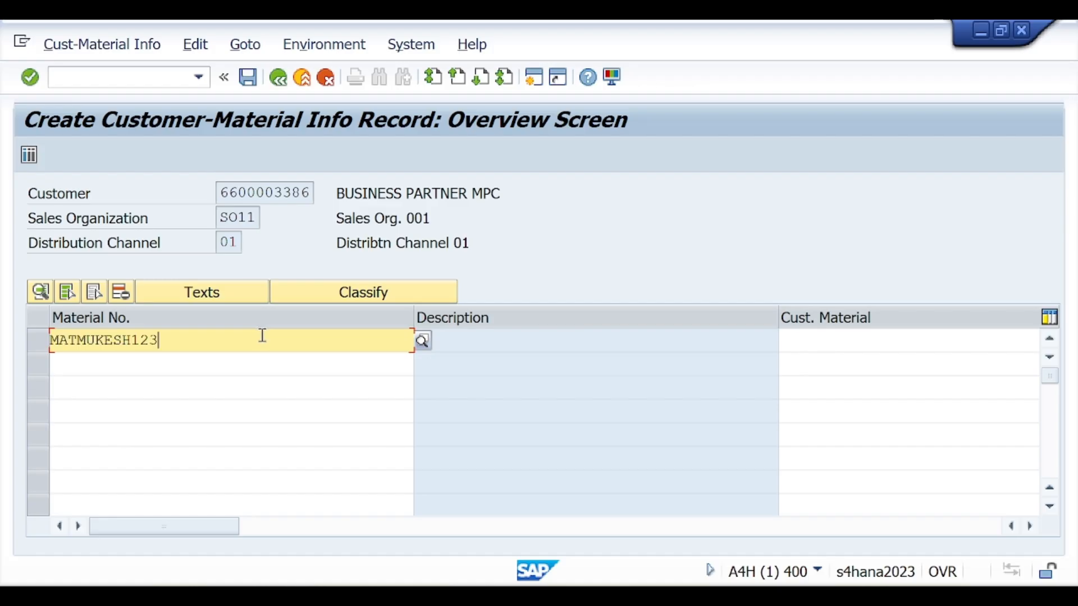
# Enter "Customer Material MATMUKESH123" as the customer material for MATMUKESH123 and confirm the row
pyautogui.click(896, 341)
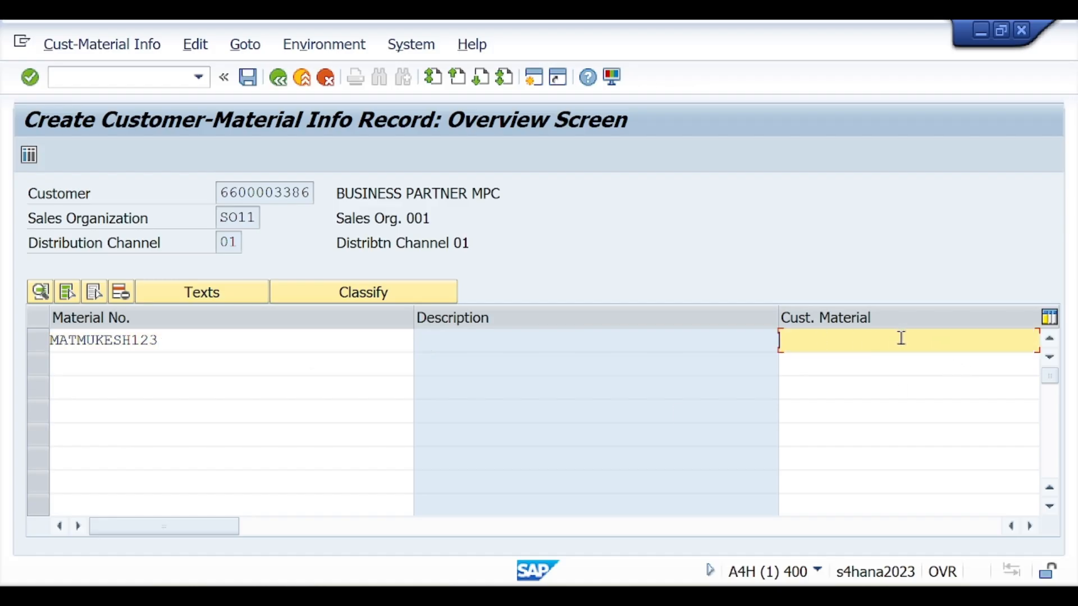
pyautogui.write('C')
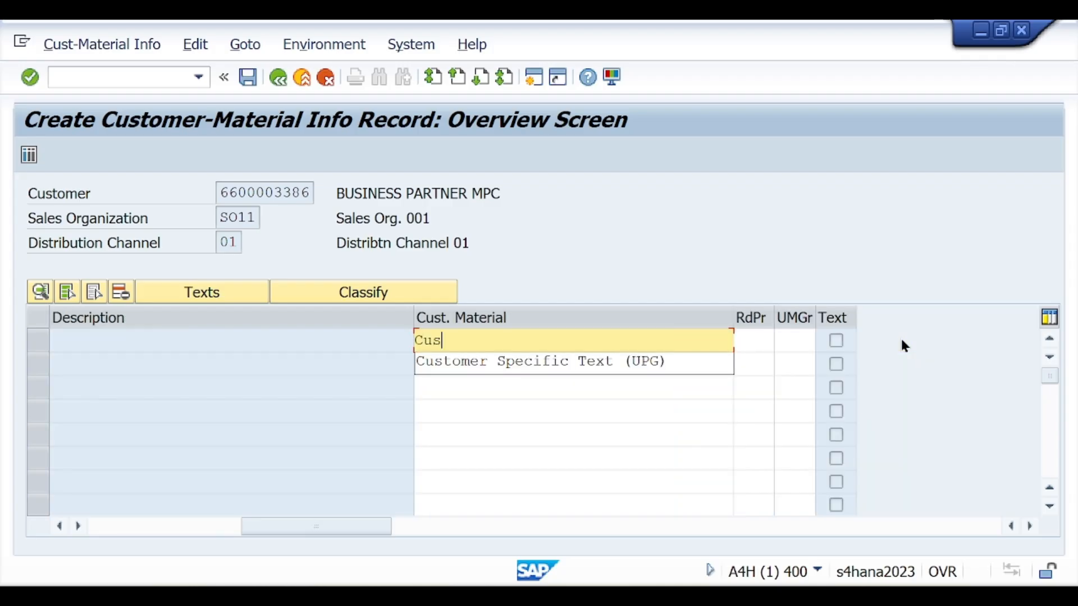
pyautogui.write('usto')
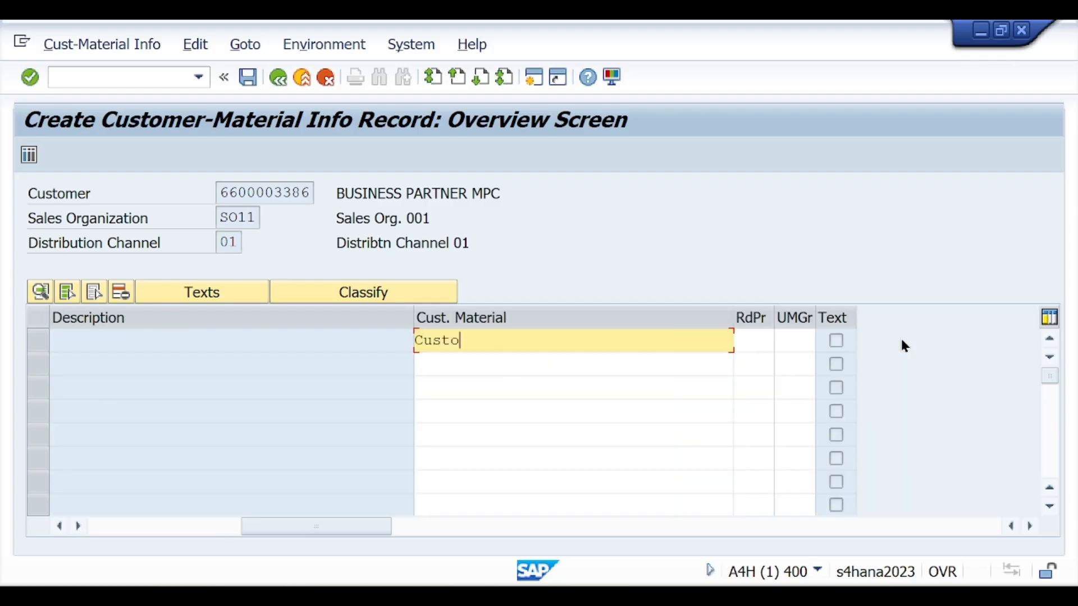
pyautogui.write('mer Material')
pyautogui.hotkey('ctrl', 'v')
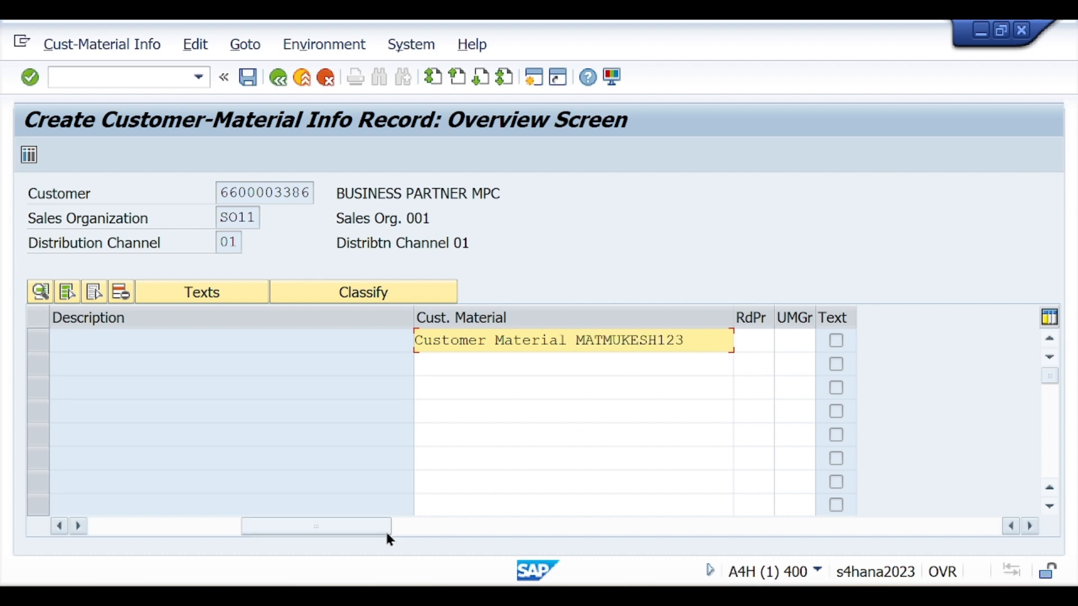
pyautogui.moveTo(367, 526); pyautogui.dragTo(187, 526)
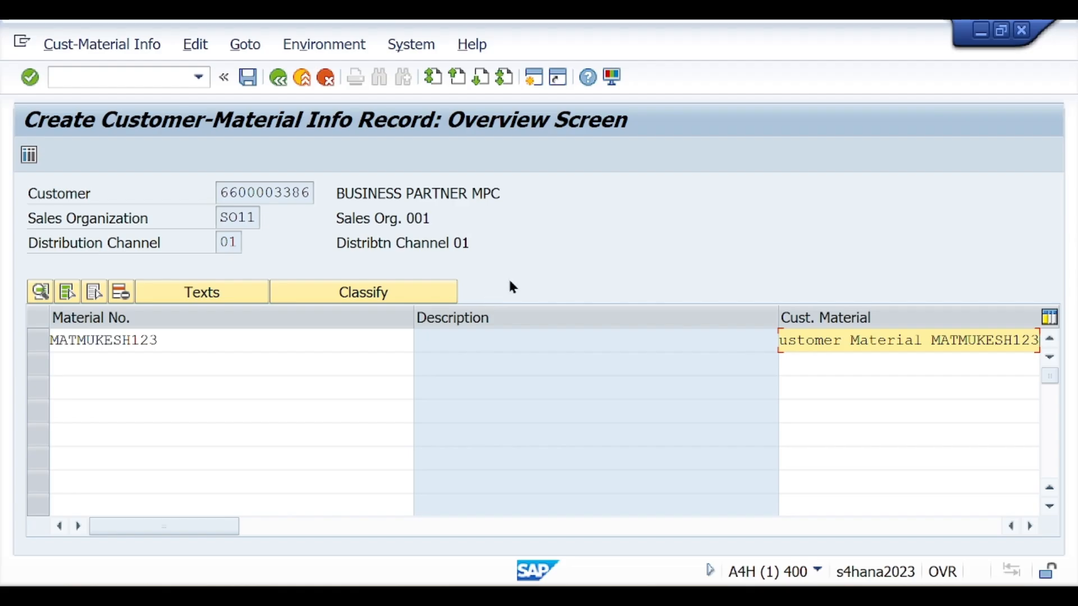
pyautogui.press('Return')
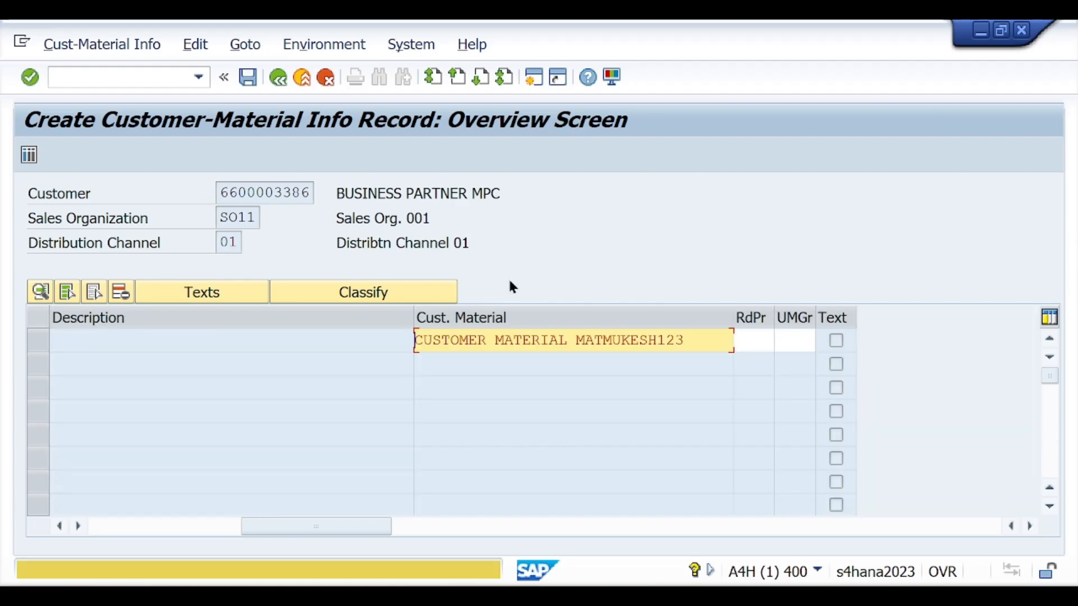
pyautogui.press('Return')
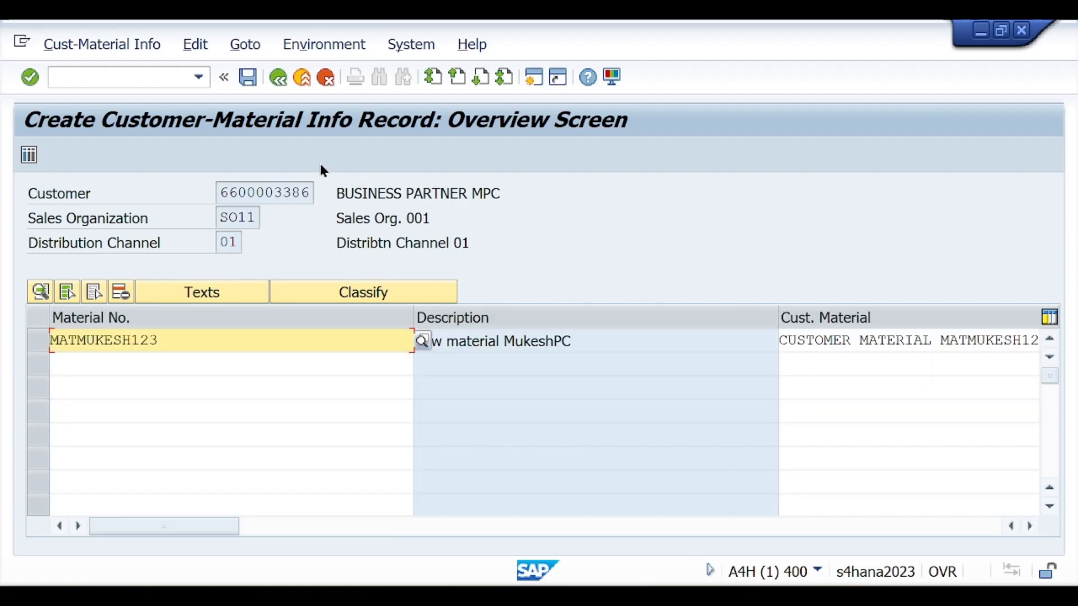
# Save the customer-material info record and view the details of the status message
pyautogui.click(250, 77)
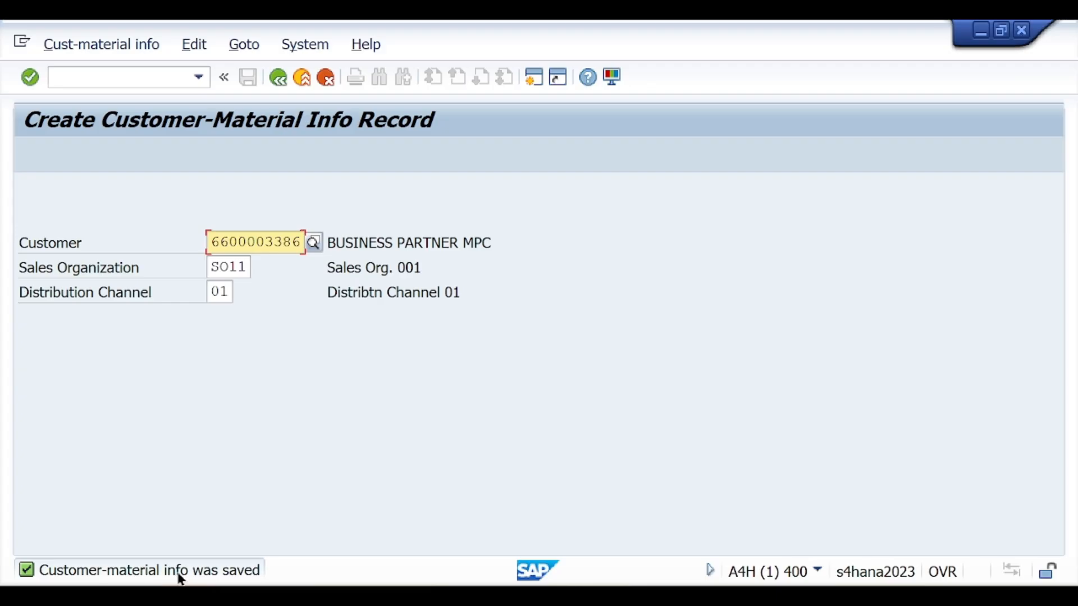
pyautogui.click(197, 575)
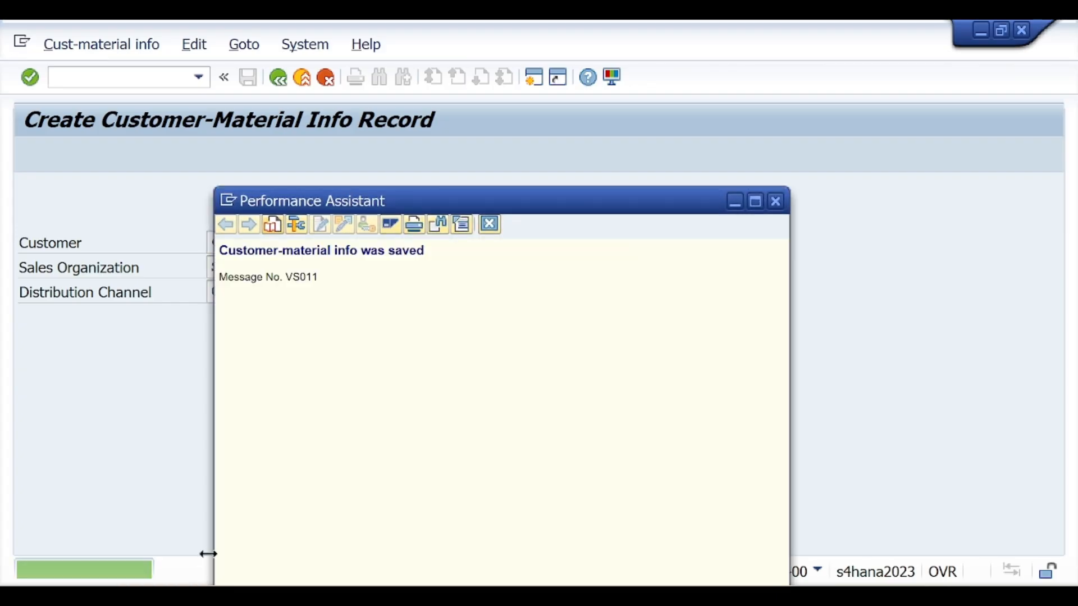
pyautogui.click(776, 205)
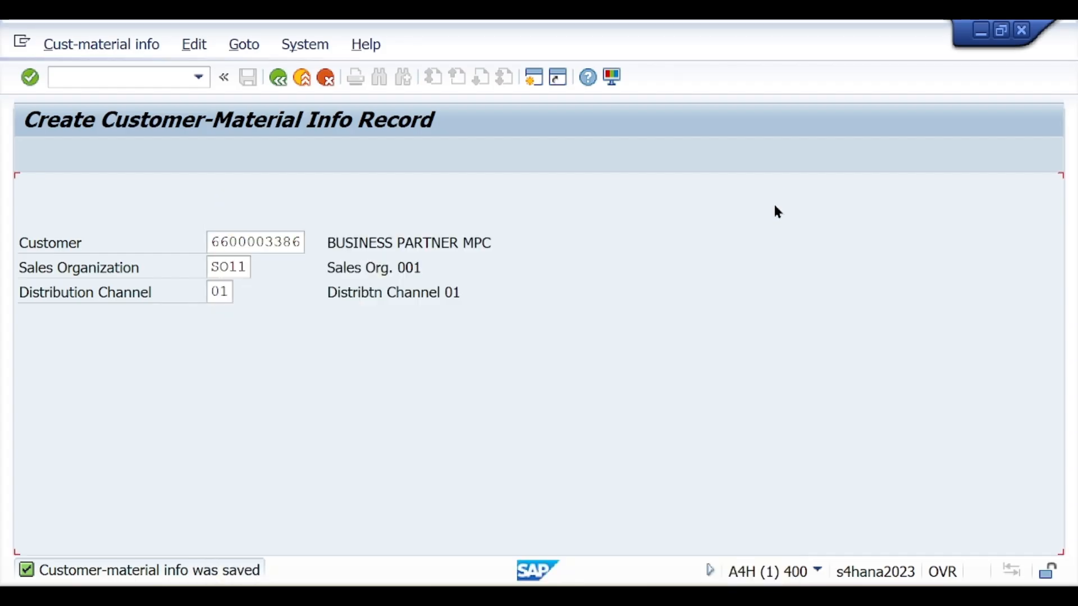
# Switch to the Notion notes and insert an empty line under the heading "Add Customer Specific Information into the Material:"
pyautogui.click(140, 78)
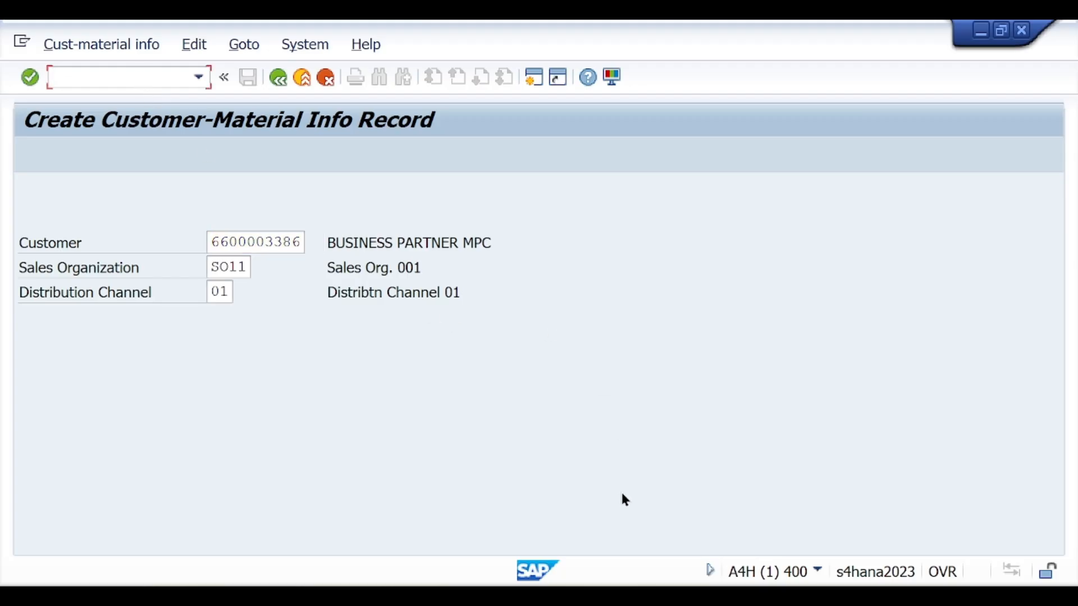
pyautogui.click(664, 596)
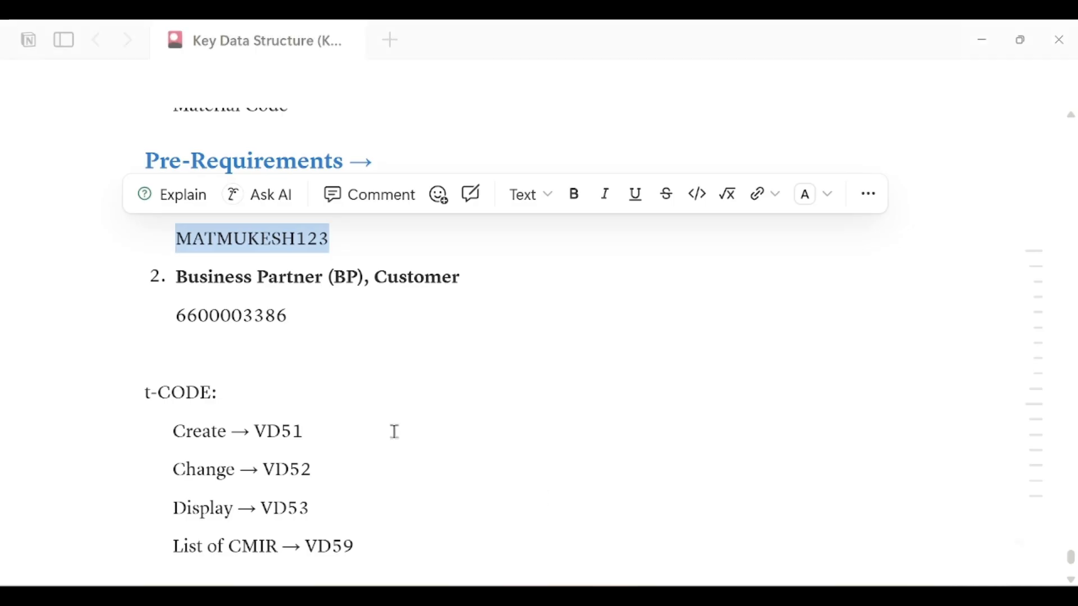
pyautogui.scroll(-5, 331, 429)
pyautogui.click(324, 466)
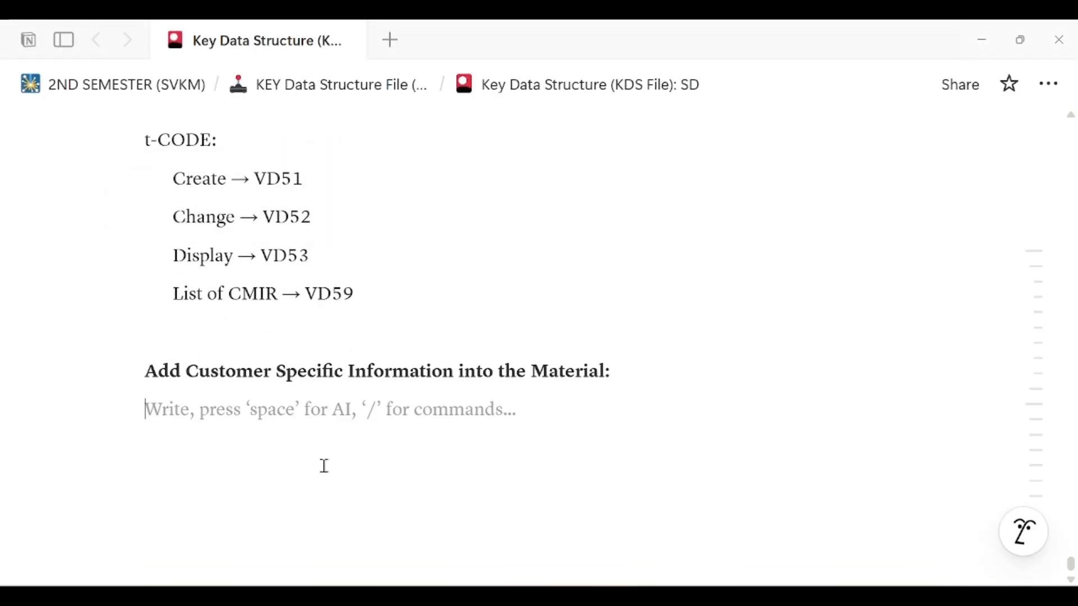
pyautogui.press('Return')
pyautogui.write('Sale')
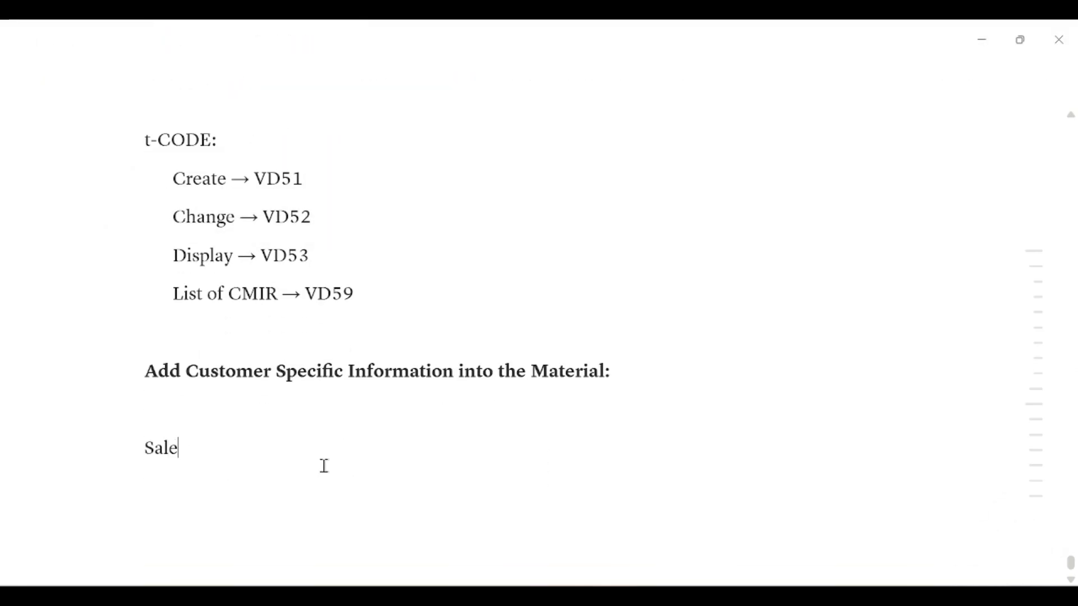
pyautogui.press('BackSpace')
pyautogui.press('BackSpace')
pyautogui.press('BackSpace')
pyautogui.press('BackSpace')
# Write the line "Create a Sales Order →" at the end of the notes and begin a new line
pyautogui.write('Create')
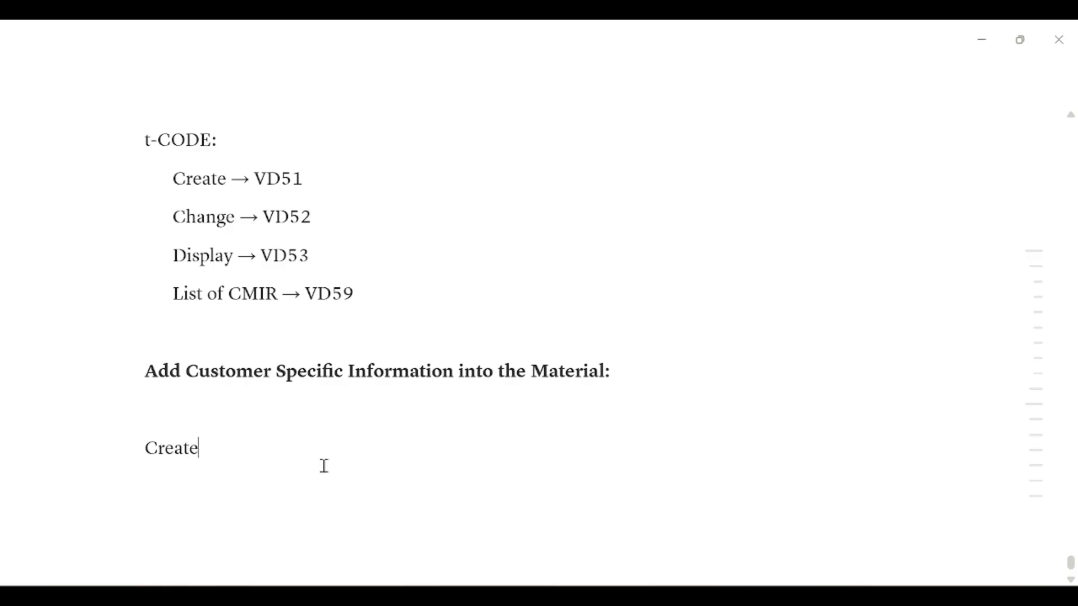
pyautogui.write(' a Sales Or')
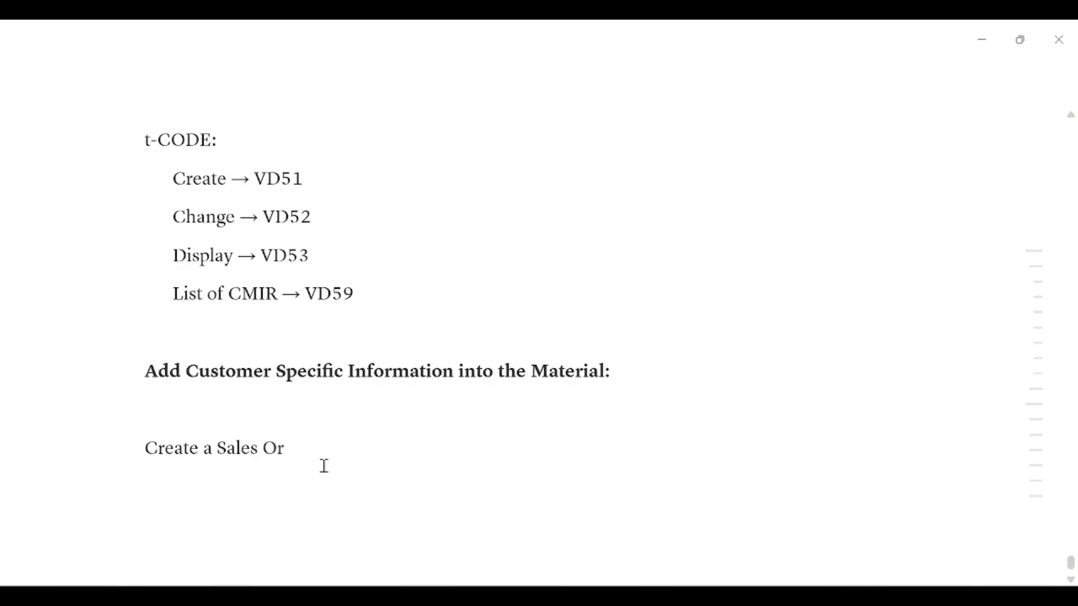
pyautogui.write('der ')
pyautogui.write('->')
pyautogui.press('Return')
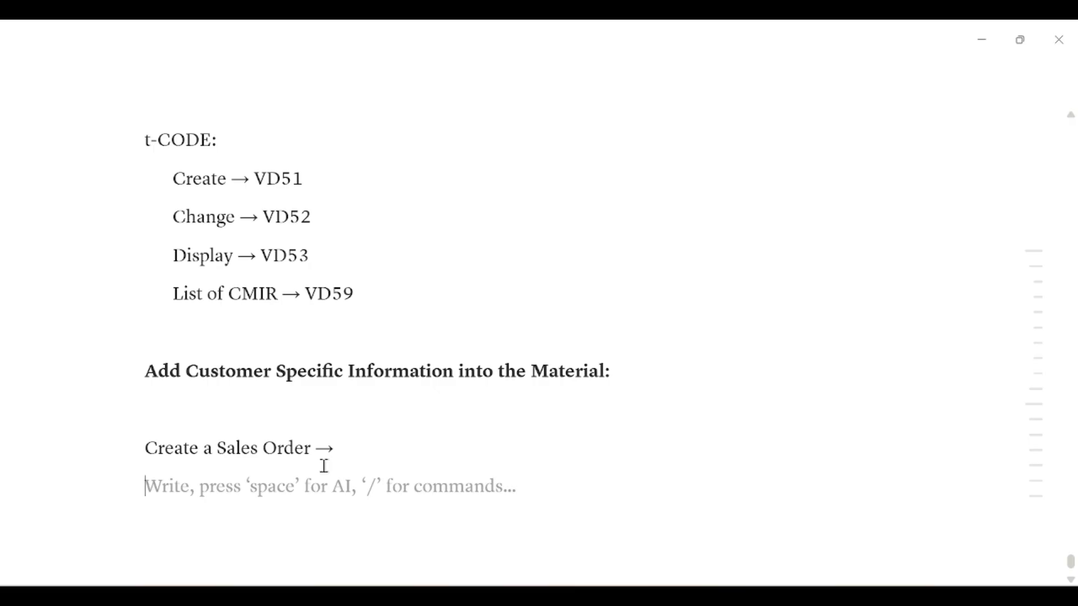
# Write the line "Use T-code: VA01" below the sales order line in the notes and begin a new line
pyautogui.write('Use T-')
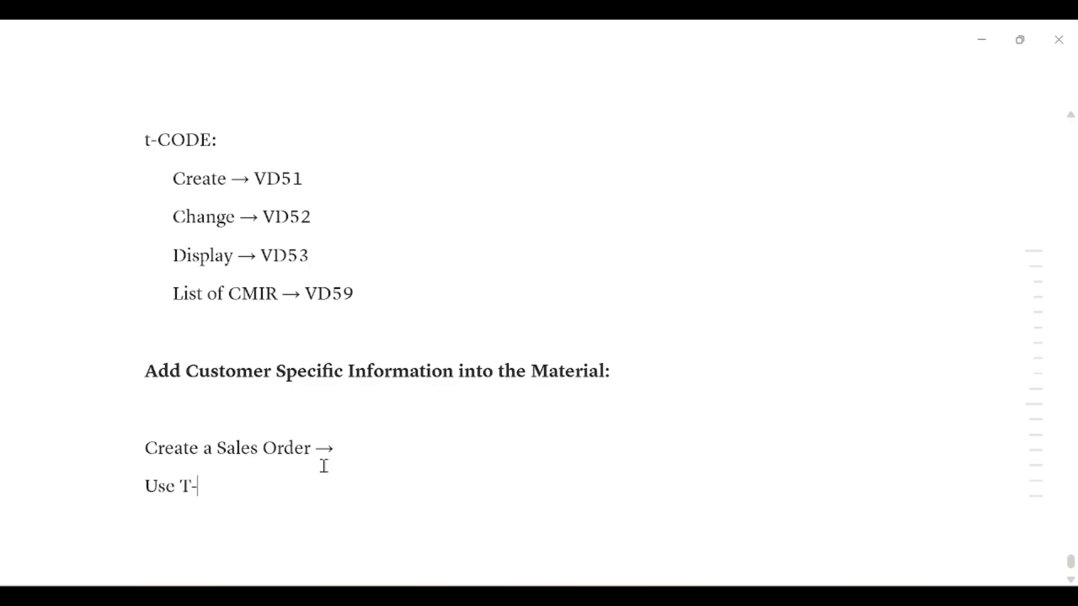
pyautogui.write('code: VA01')
pyautogui.press('Return')
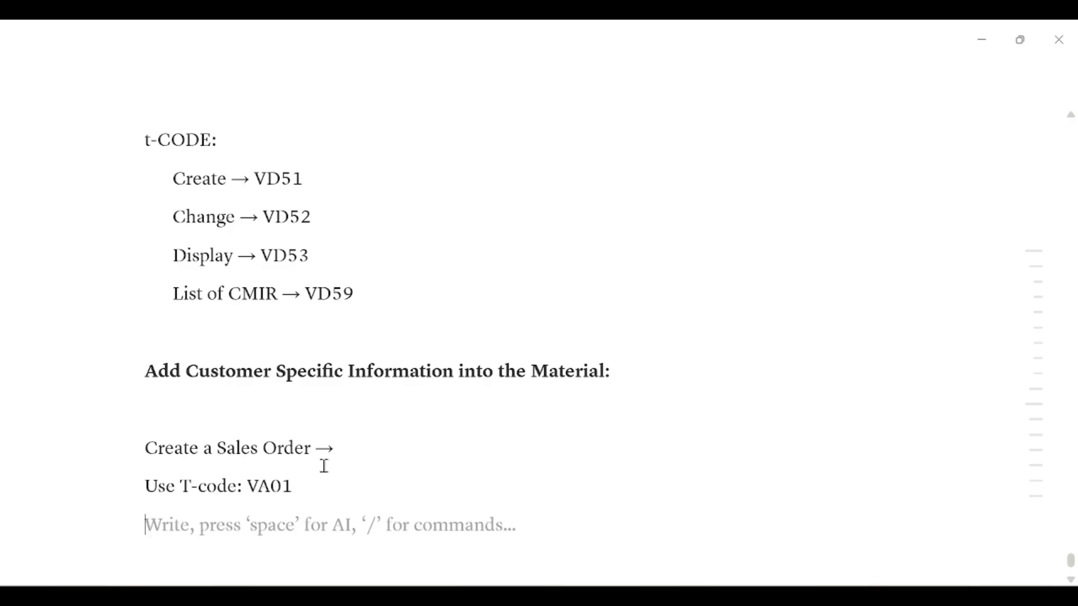
# Add the line "Order Type → OR" at the end of the notes
pyautogui.write('Order')
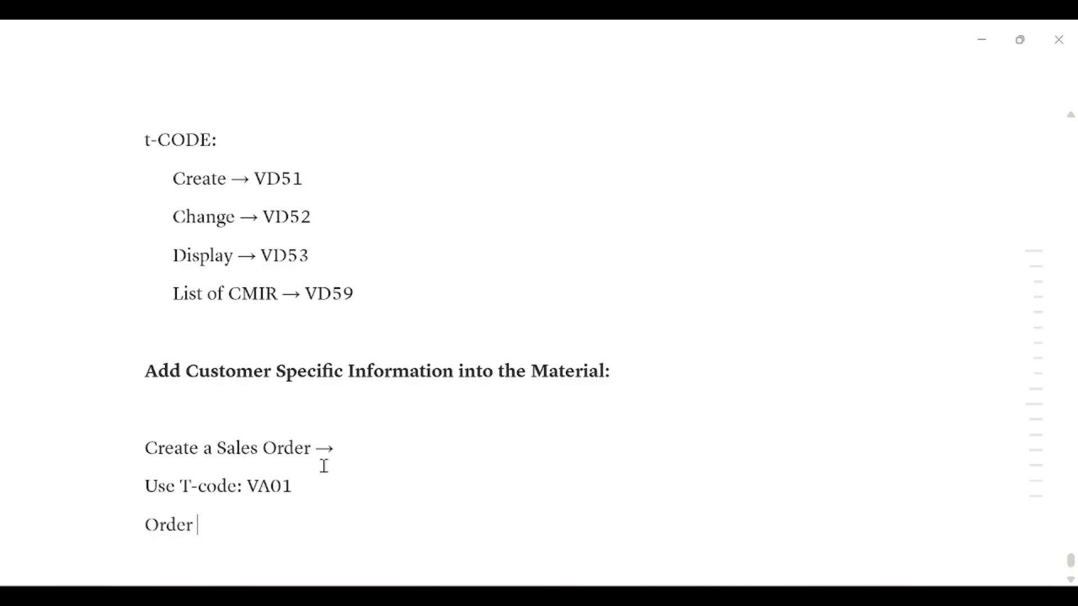
pyautogui.write(' Typ')
pyautogui.write('e -> OR')
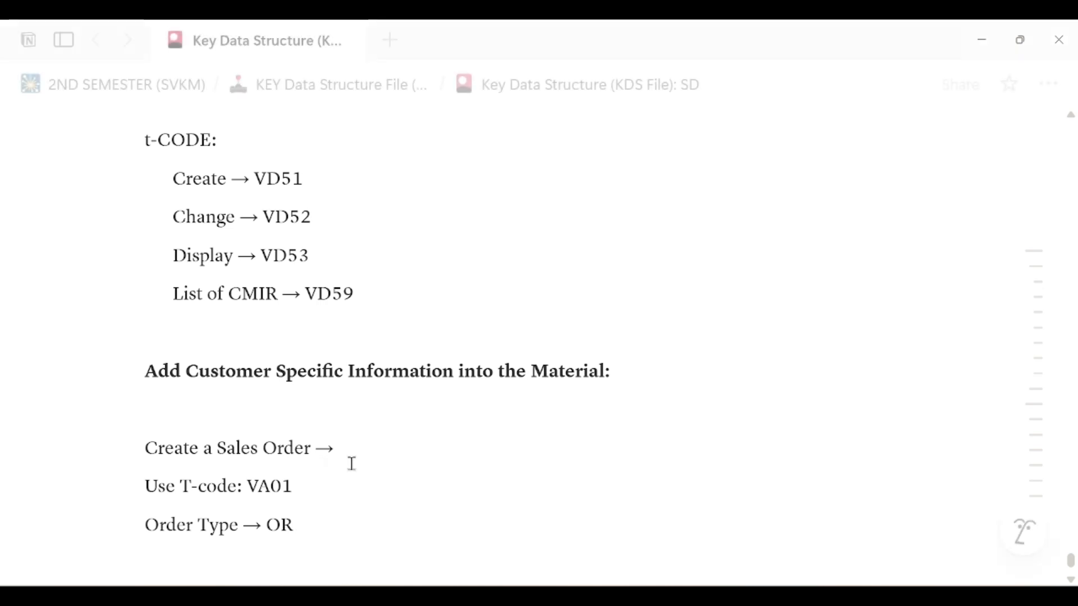
# Highlight VA01 in the notes, switch to SAP and start transaction VA01 with /nVA01
pyautogui.scroll(-2, 337, 462)
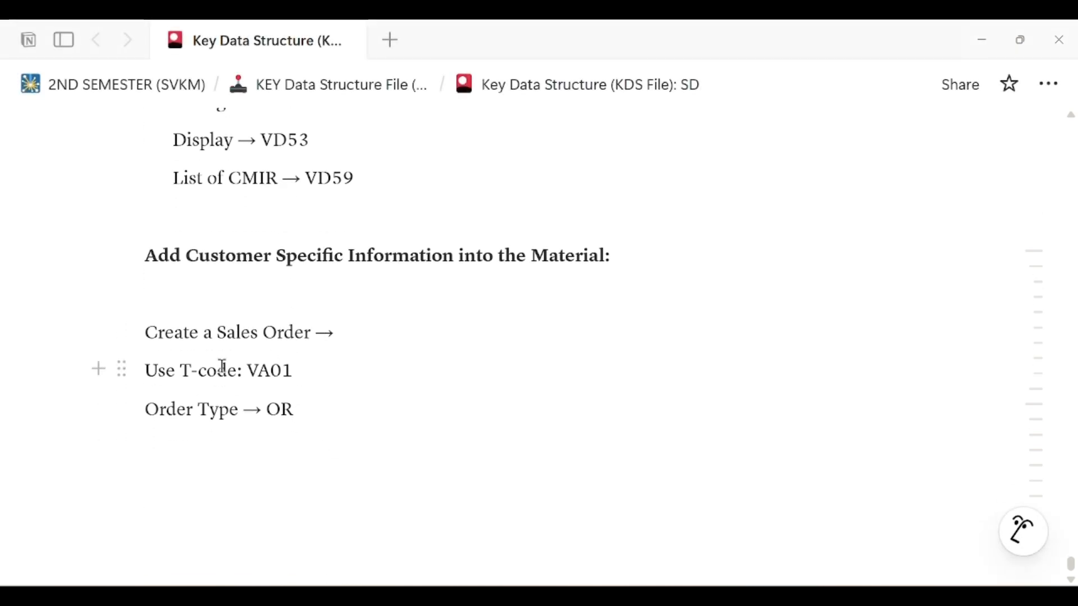
pyautogui.moveTo(248, 371); pyautogui.dragTo(306, 375)
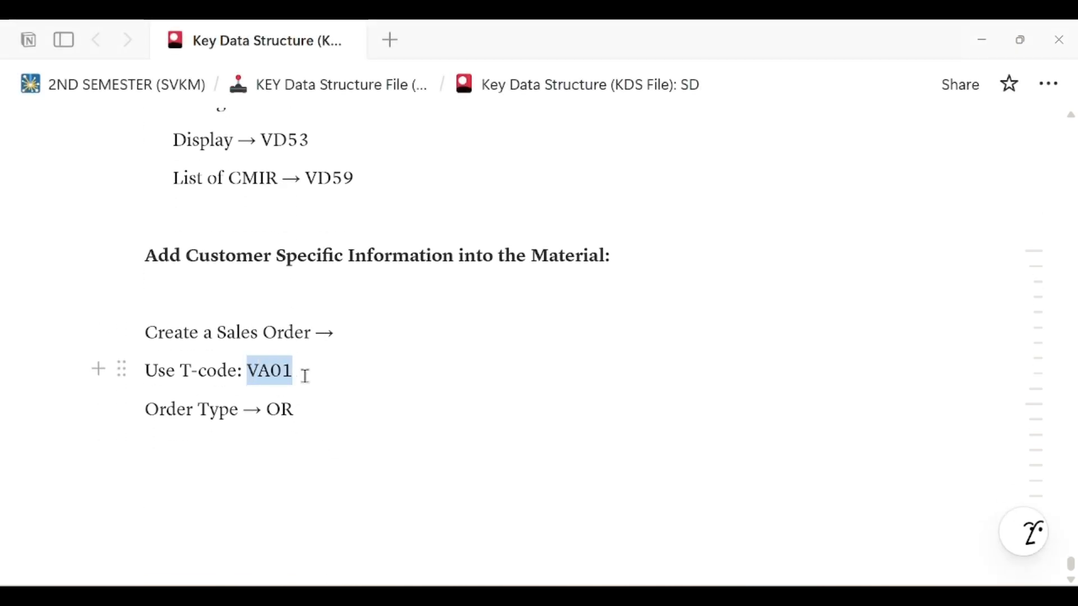
pyautogui.hotkey('alt', 'Tab')
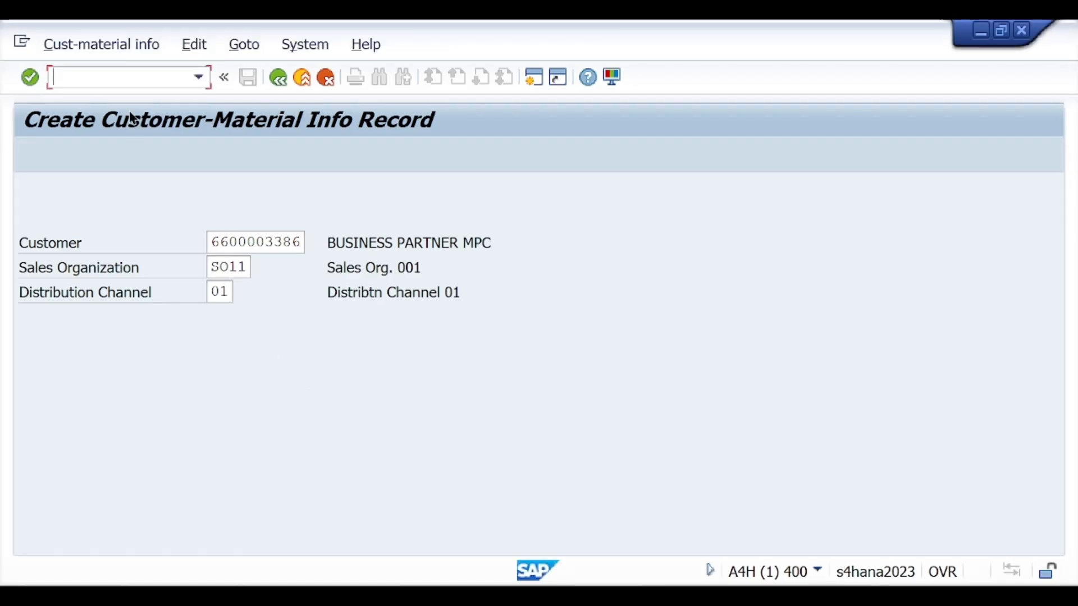
pyautogui.click(120, 78)
pyautogui.write('/nVA01')
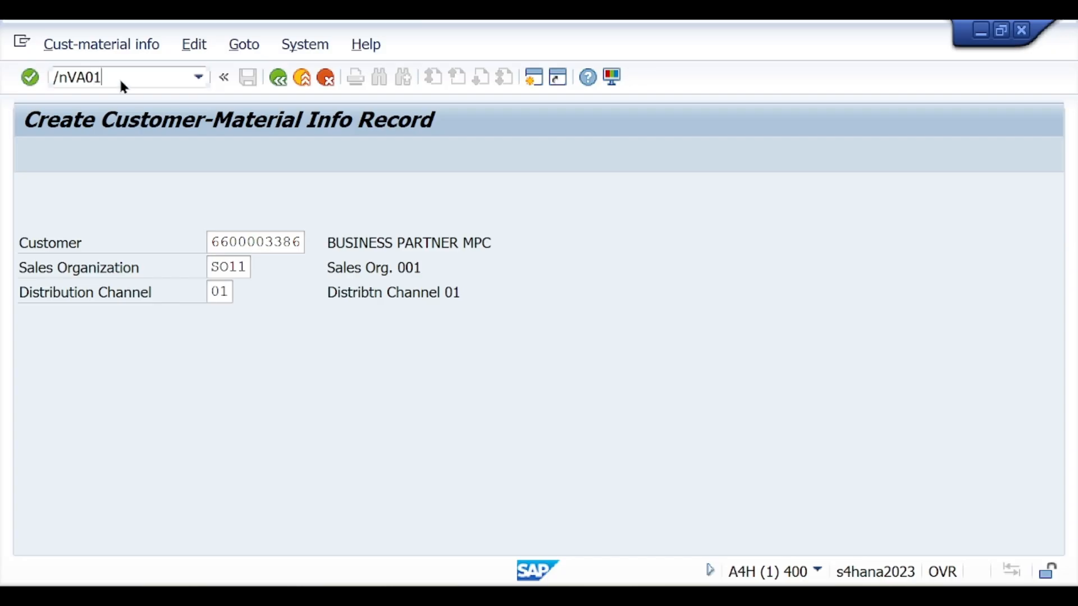
pyautogui.press('Return')
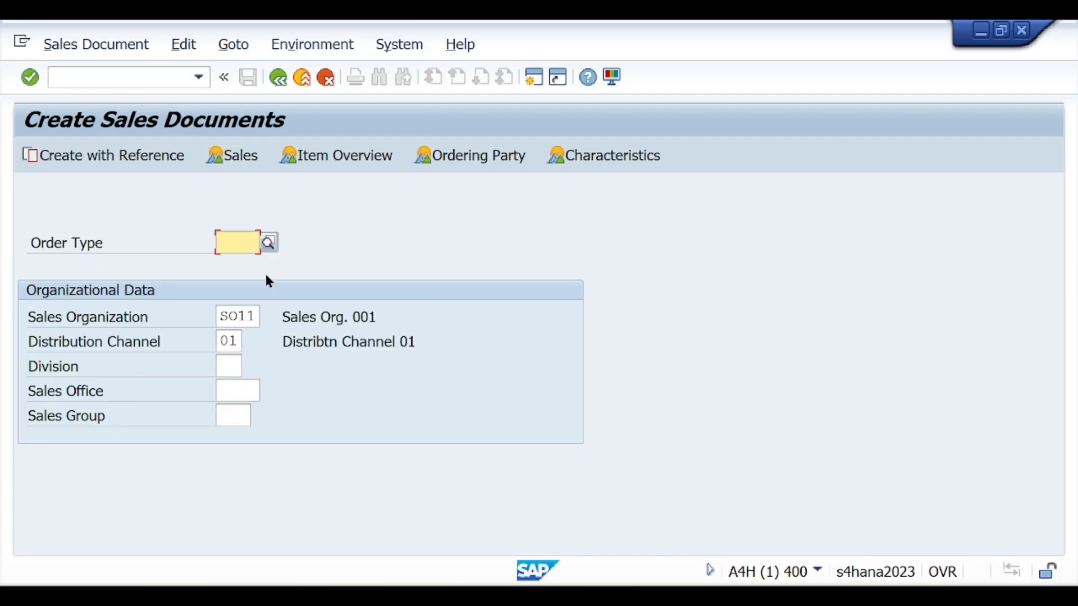
# Set order type OR and division 01 for the sales document and proceed to the standard order overview
pyautogui.write('OR')
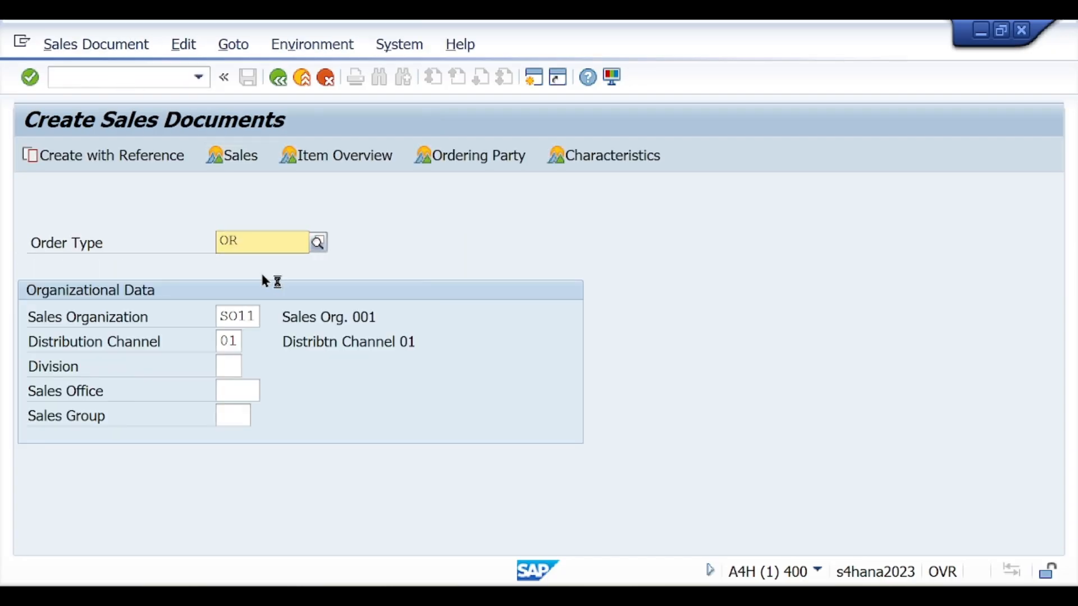
pyautogui.click(583, 261)
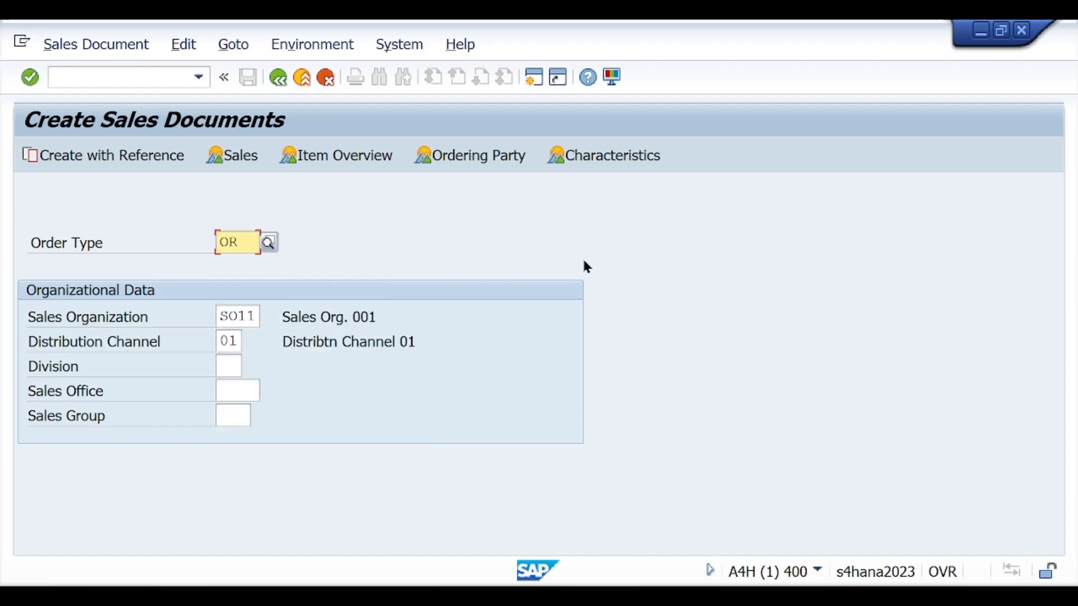
pyautogui.click(227, 366)
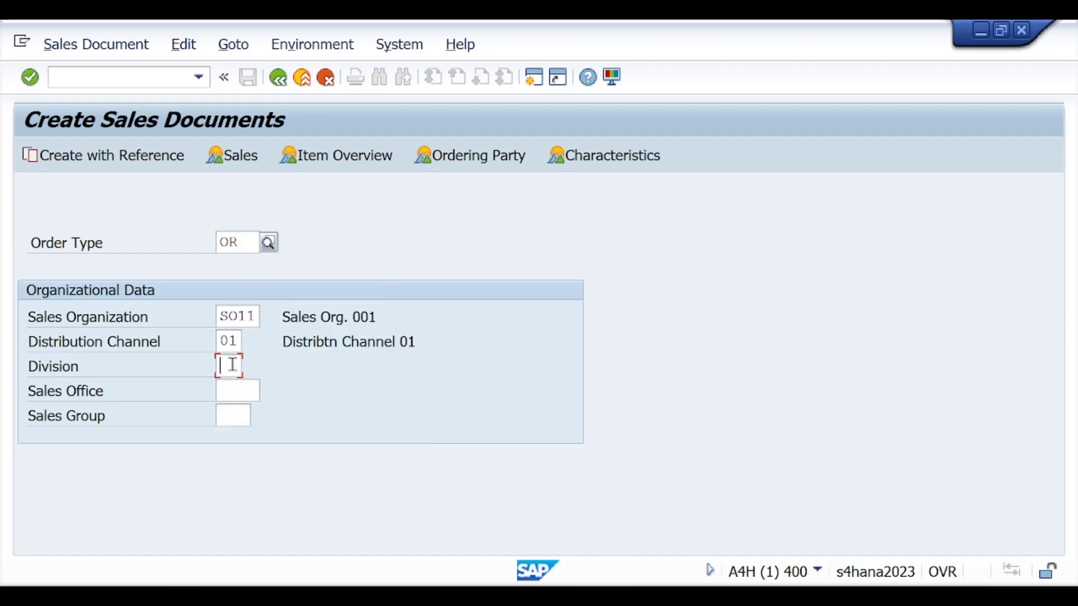
pyautogui.write('01')
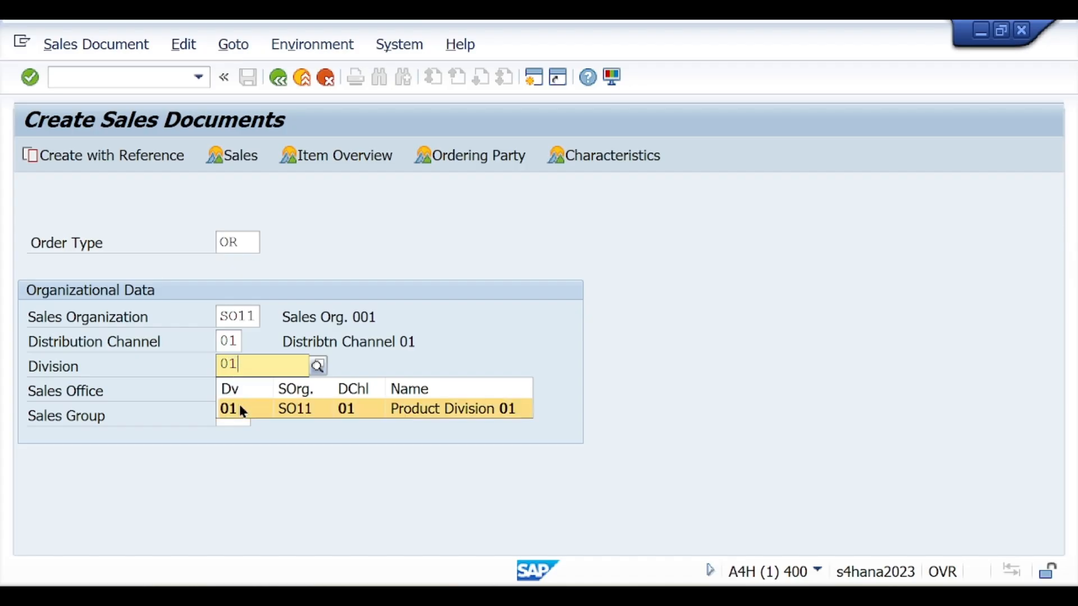
pyautogui.click(239, 407)
pyautogui.press('Return')
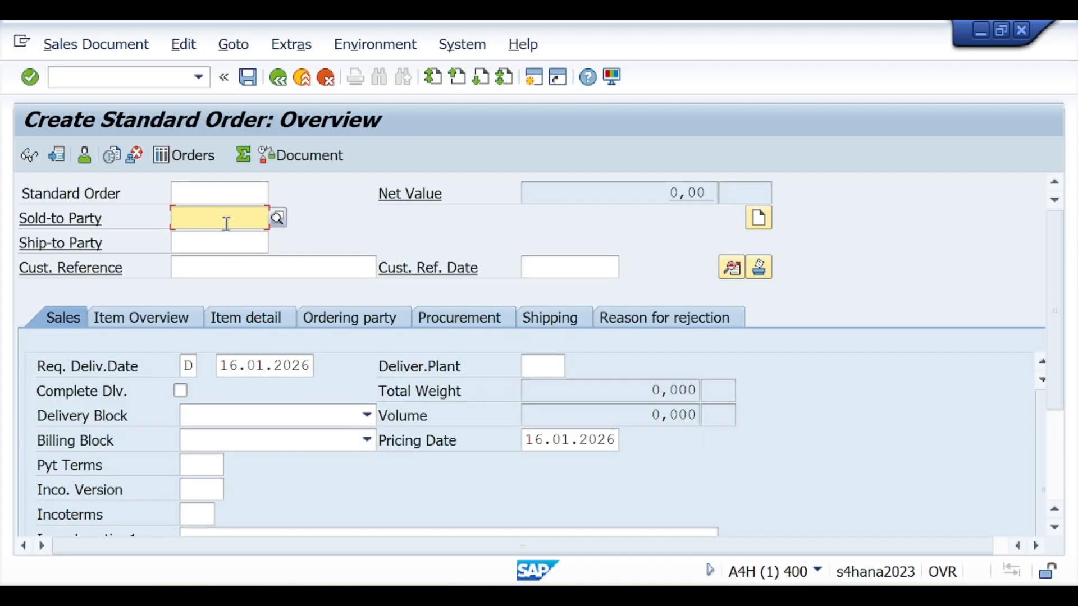
# Copy the business partner's customer number from the Notion notes into the order's Sold-to Party in SAP
pyautogui.hotkey('alt', 'Tab')
pyautogui.scroll(4, 329, 380)
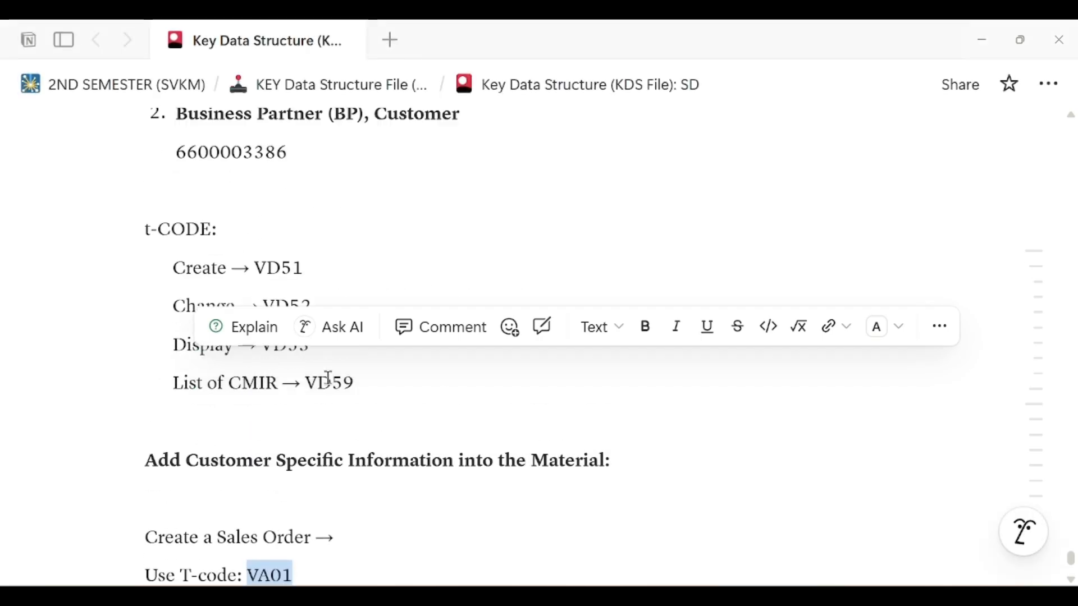
pyautogui.scroll(3, 249, 289)
pyautogui.doubleClick(248, 285)
pyautogui.hotkey('ctrl', 'c')
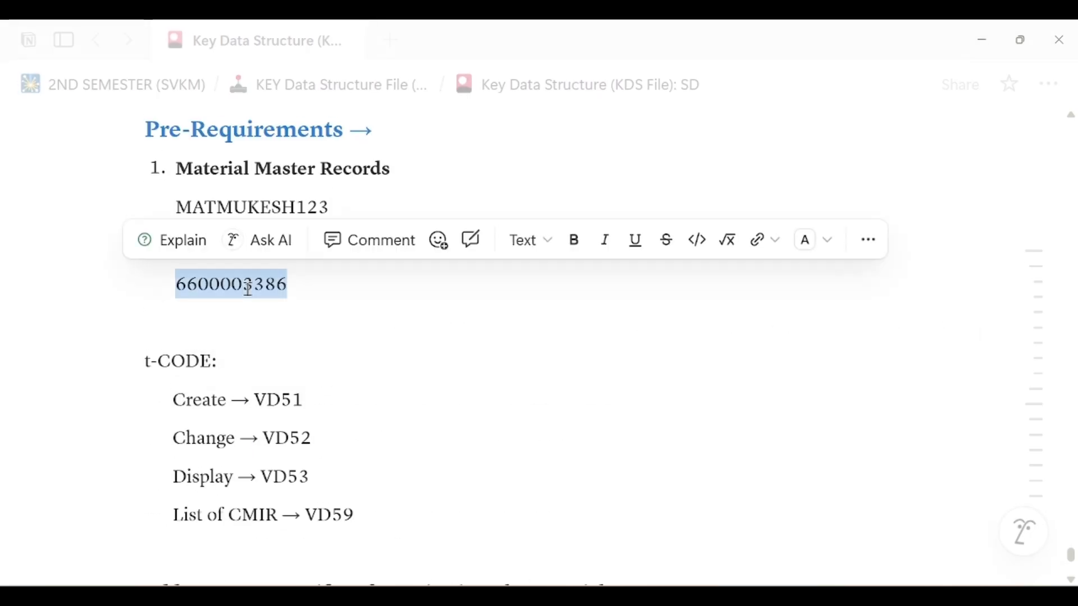
pyautogui.hotkey('alt', 'Tab')
pyautogui.hotkey('ctrl', 'v')
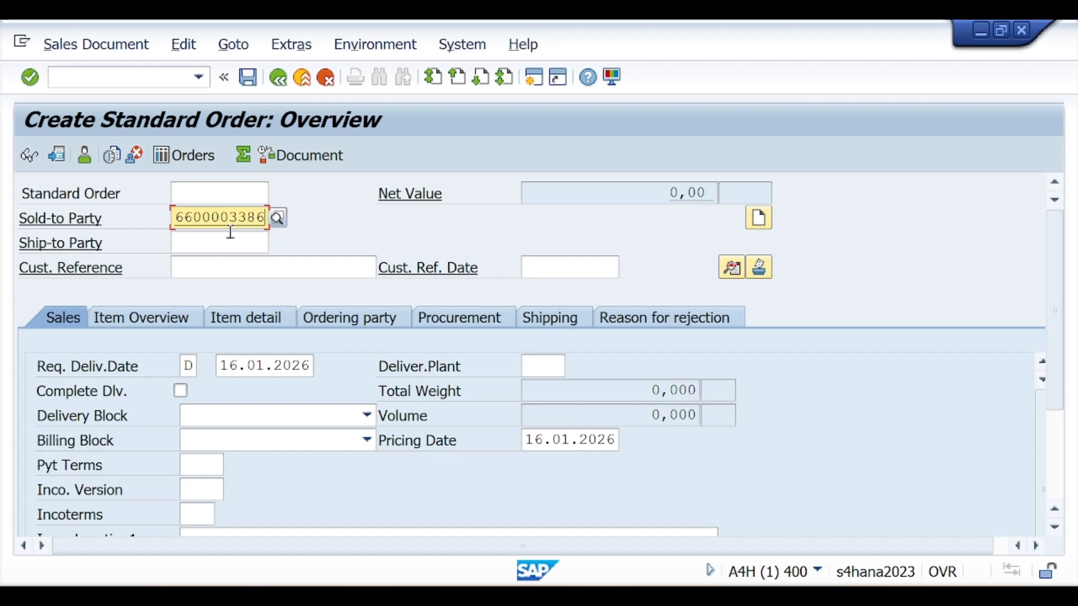
# Return briefly to the notes, then enter the same customer number as the order's Ship-to Party in SAP
pyautogui.hotkey('alt', 'Tab')
pyautogui.click(360, 197)
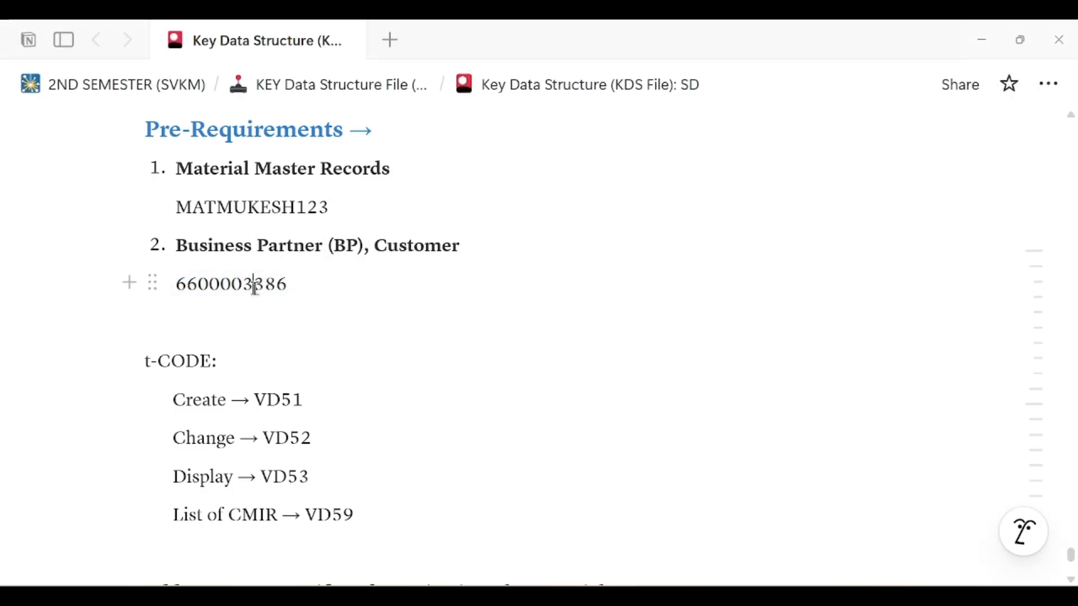
pyautogui.hotkey('alt', 'Tab')
pyautogui.click(241, 241)
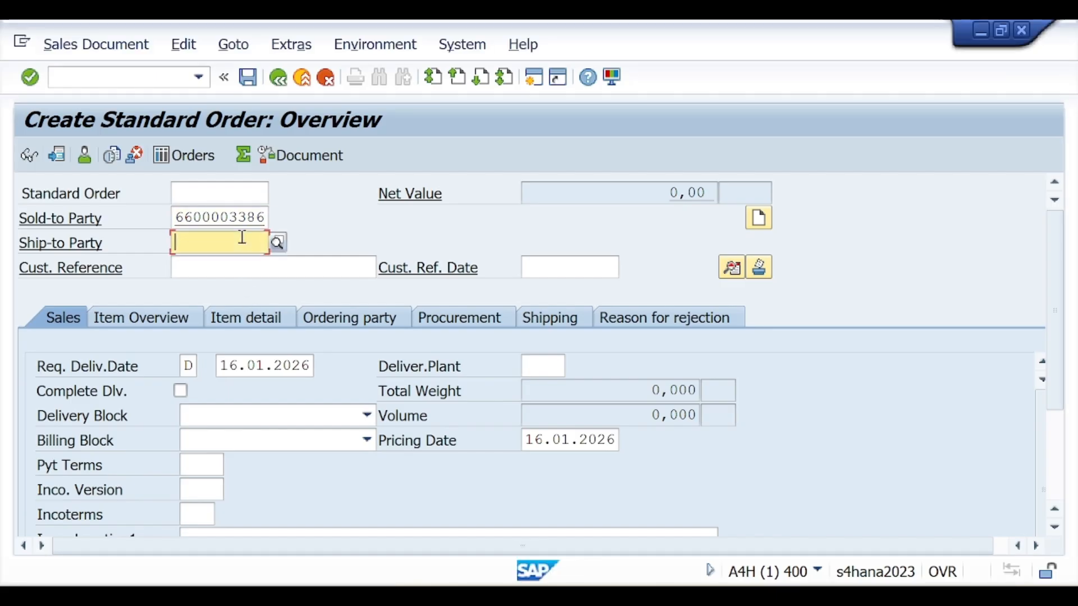
pyautogui.hotkey('ctrl', 'v')
# Set the order's payment terms to 0001, Incoterms to CFR and Incoterms location 1 to Mumbai
pyautogui.scroll(-3, 282, 301)
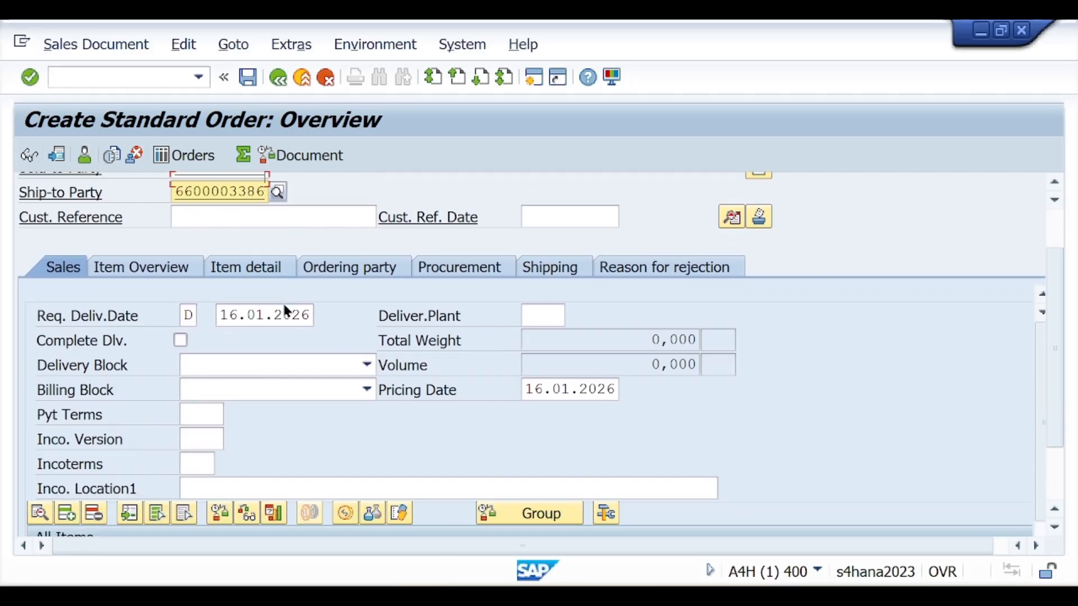
pyautogui.click(200, 373)
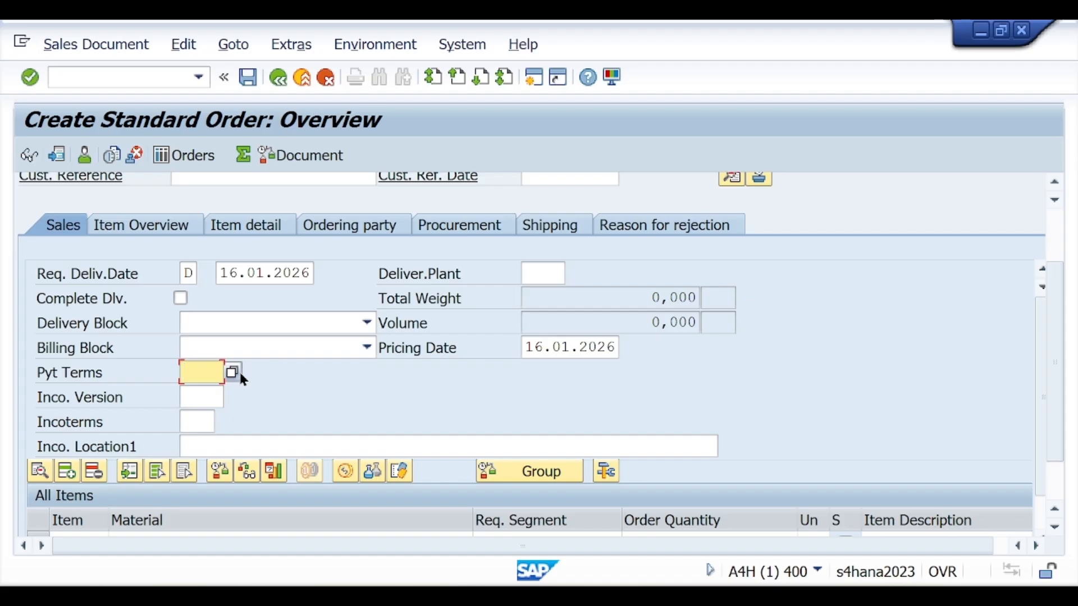
pyautogui.write('0001')
pyautogui.click(200, 423)
pyautogui.write('CF')
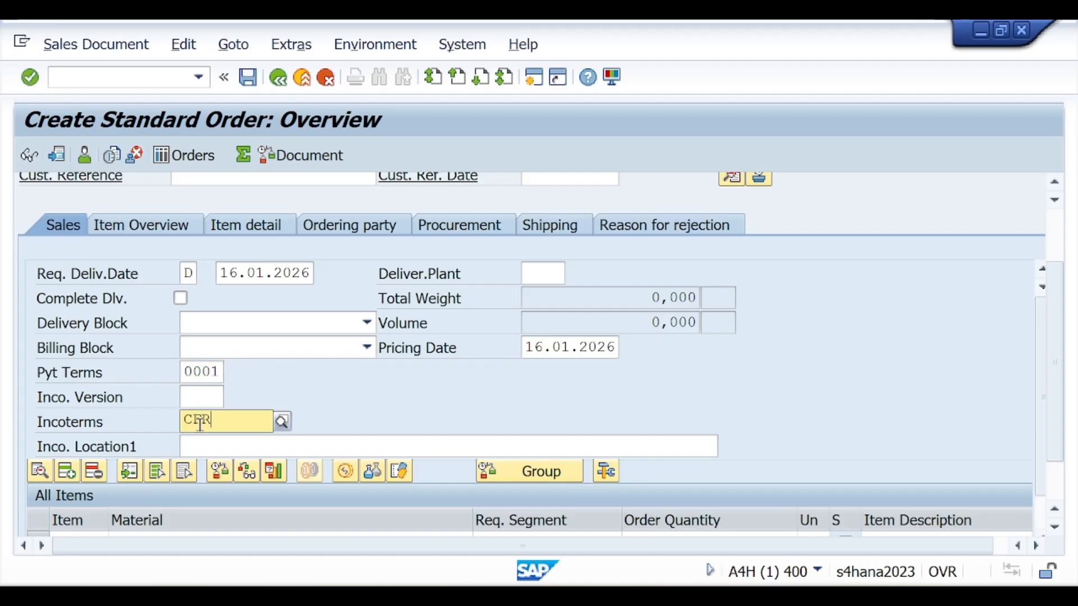
pyautogui.write('R')
pyautogui.click(207, 446)
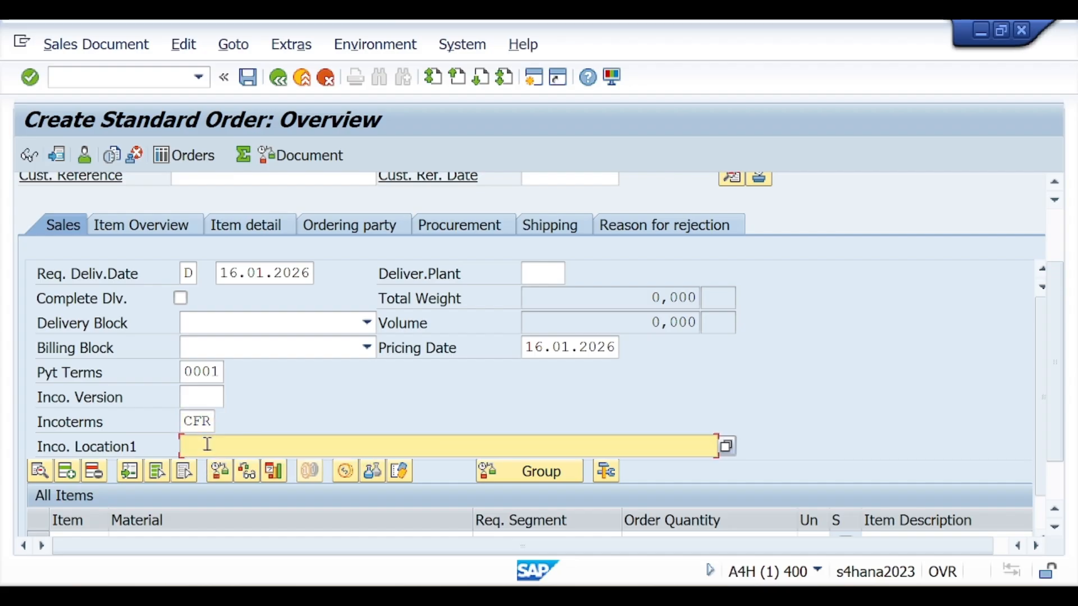
pyautogui.write('Mumbai')
# Copy material MATMUKESH123 from the Notion notes into the order's first item row in SAP with an order quantity of 1
pyautogui.scroll(-2, 318, 438)
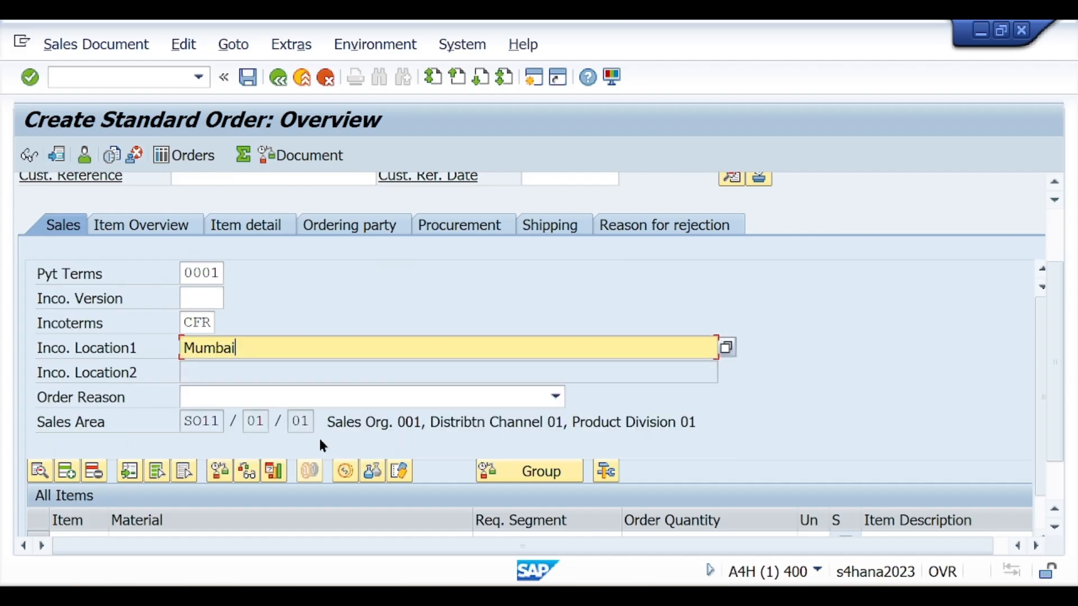
pyautogui.scroll(-2, 1054, 363)
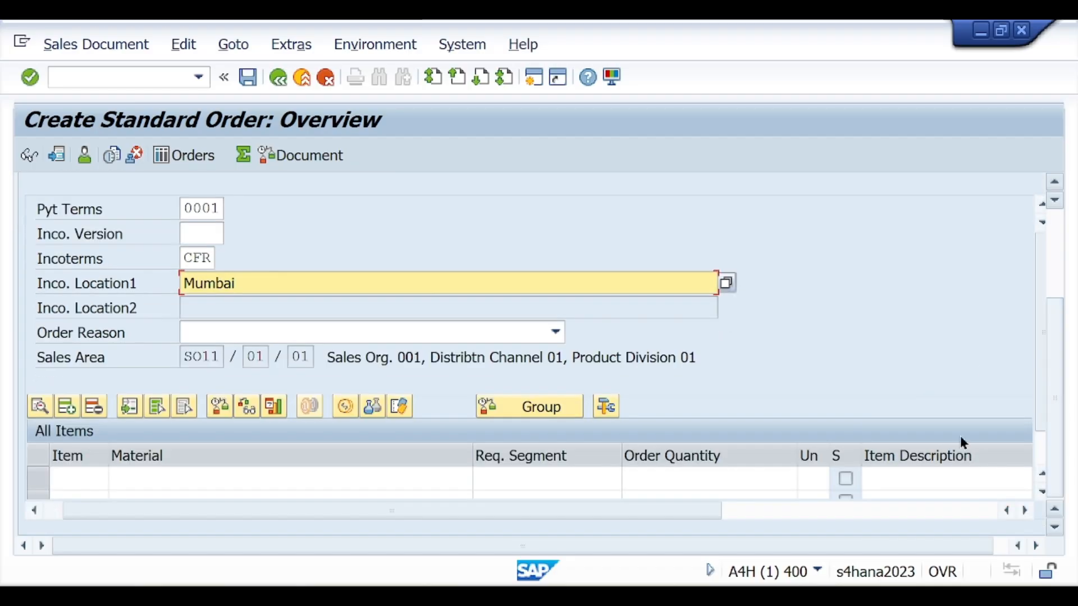
pyautogui.click(276, 478)
pyautogui.scroll(-1, 982, 382)
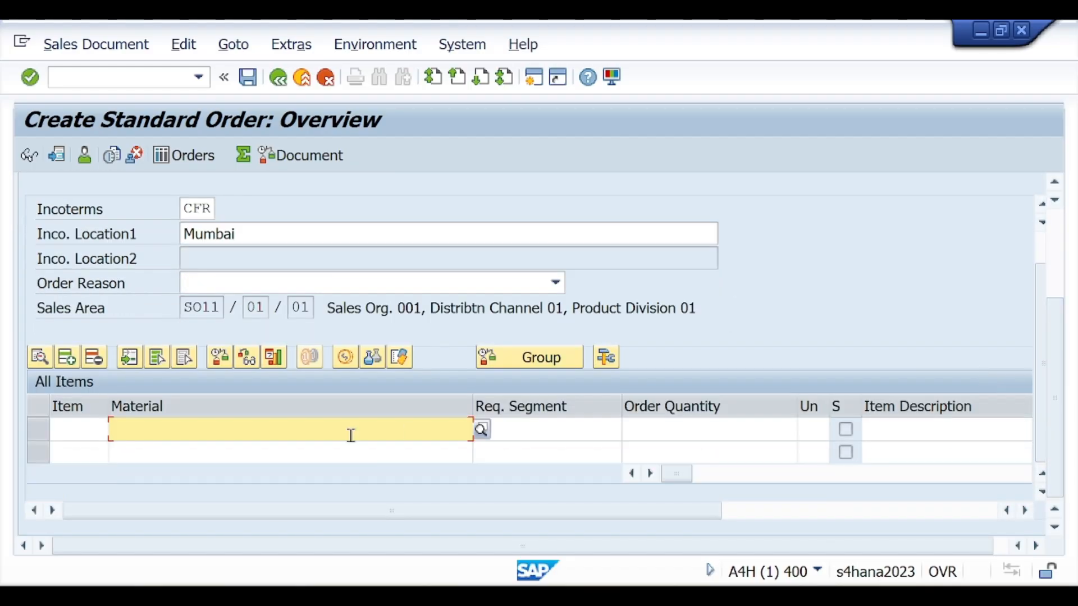
pyautogui.hotkey('alt', 'Tab')
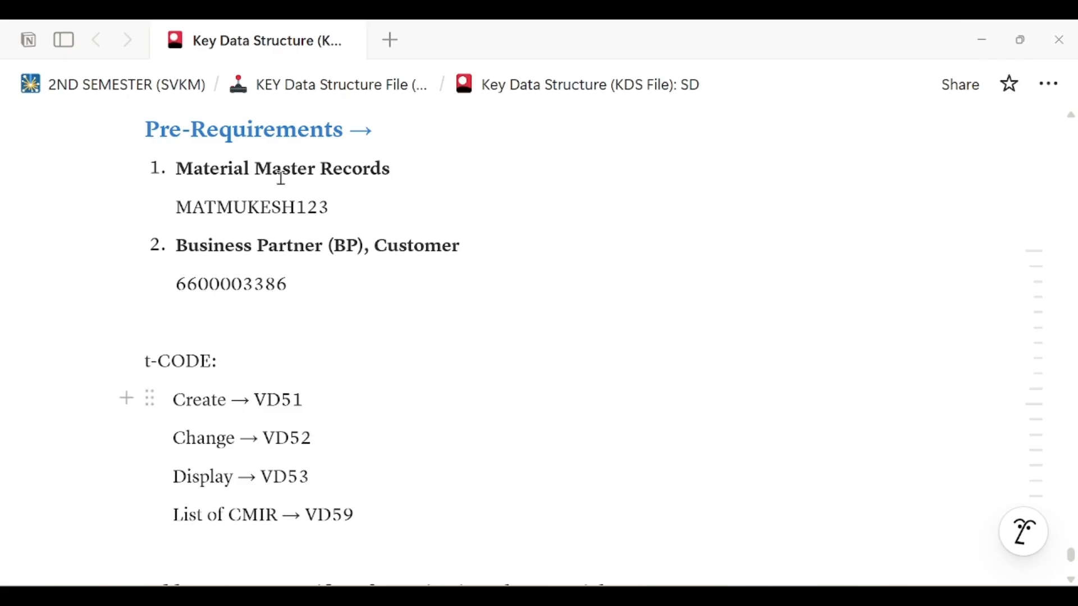
pyautogui.doubleClick(263, 203)
pyautogui.hotkey('ctrl', 'c')
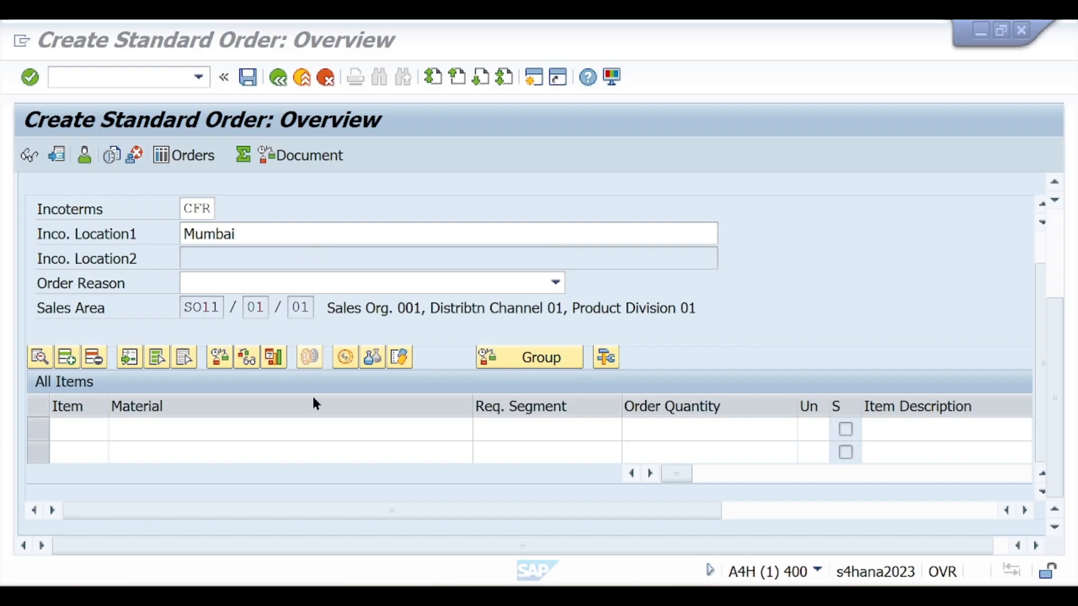
pyautogui.click(299, 427)
pyautogui.hotkey('ctrl', 'v')
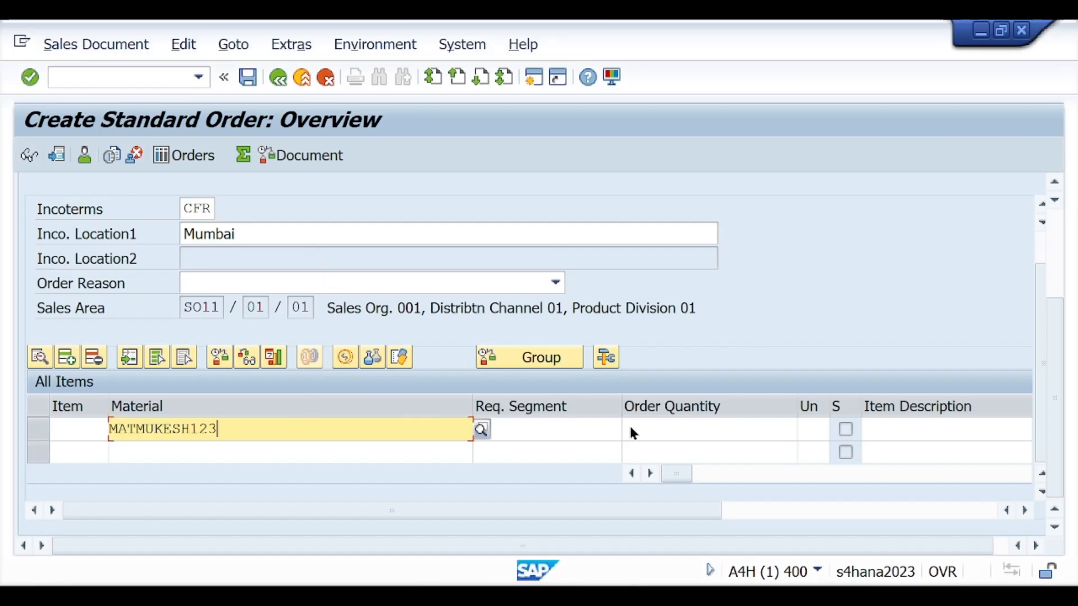
pyautogui.click(648, 429)
pyautogui.write('1')
pyautogui.click(725, 452)
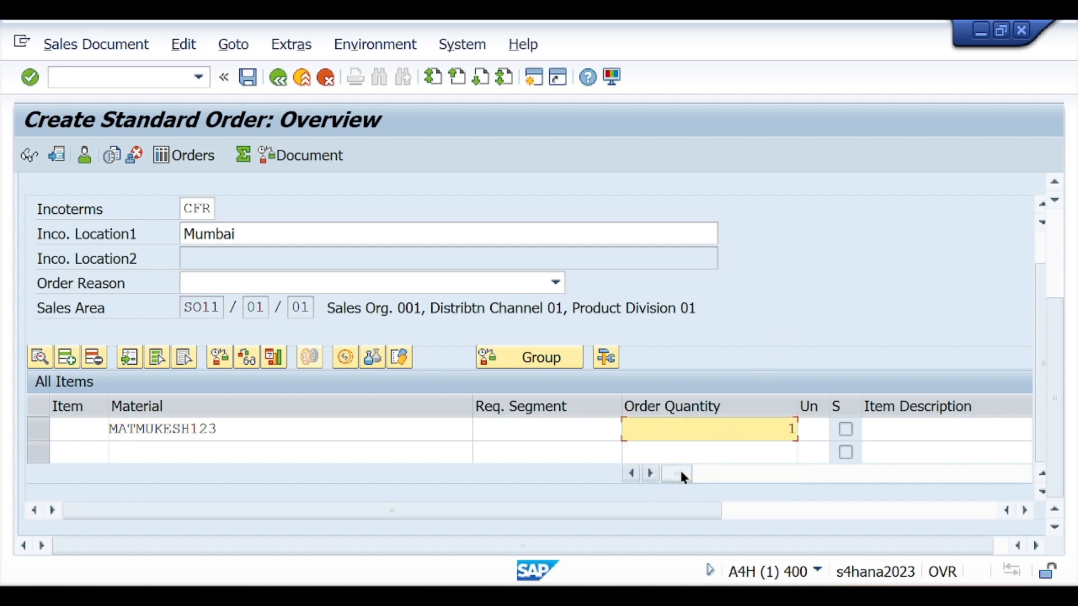
# Show the Customer Material Number column in the item table and confirm the order entries
pyautogui.moveTo(681, 474); pyautogui.dragTo(833, 476)
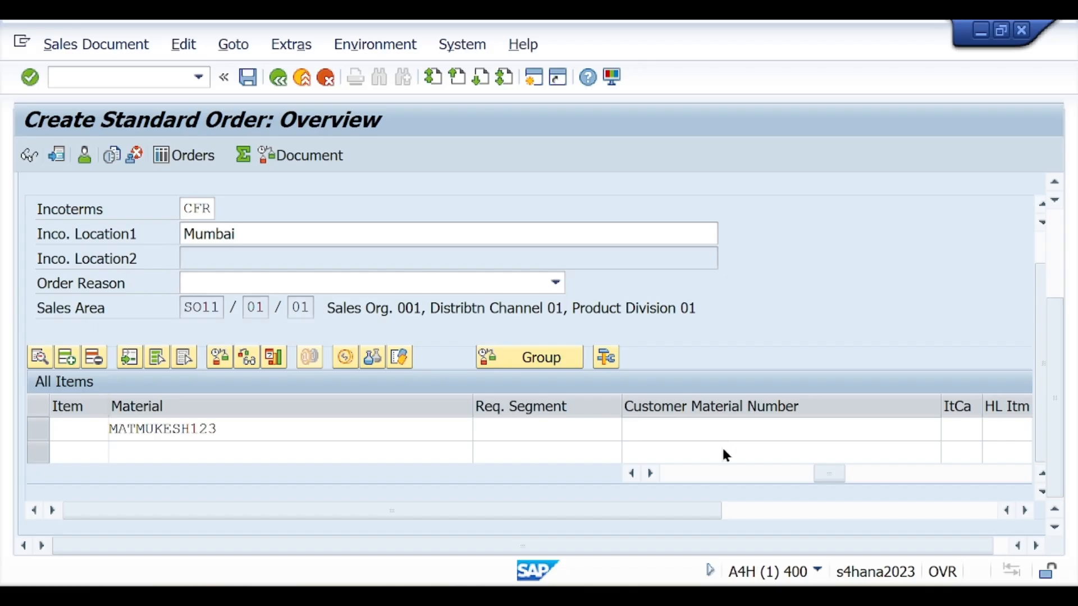
pyautogui.press('Return')
pyautogui.moveTo(1055, 314); pyautogui.dragTo(1055, 329)
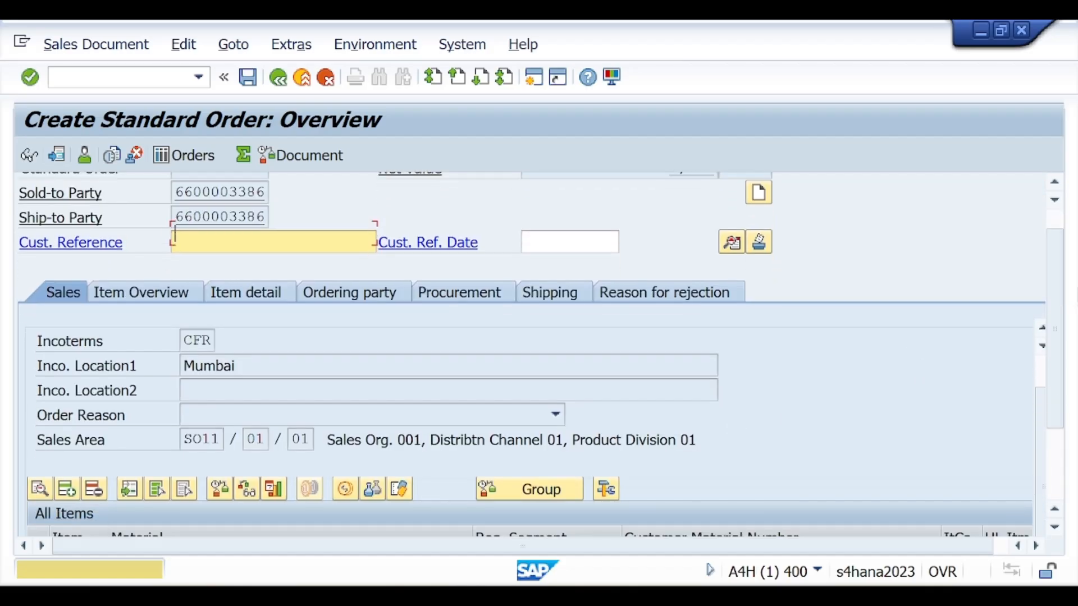
pyautogui.moveTo(1056, 276); pyautogui.dragTo(1058, 386)
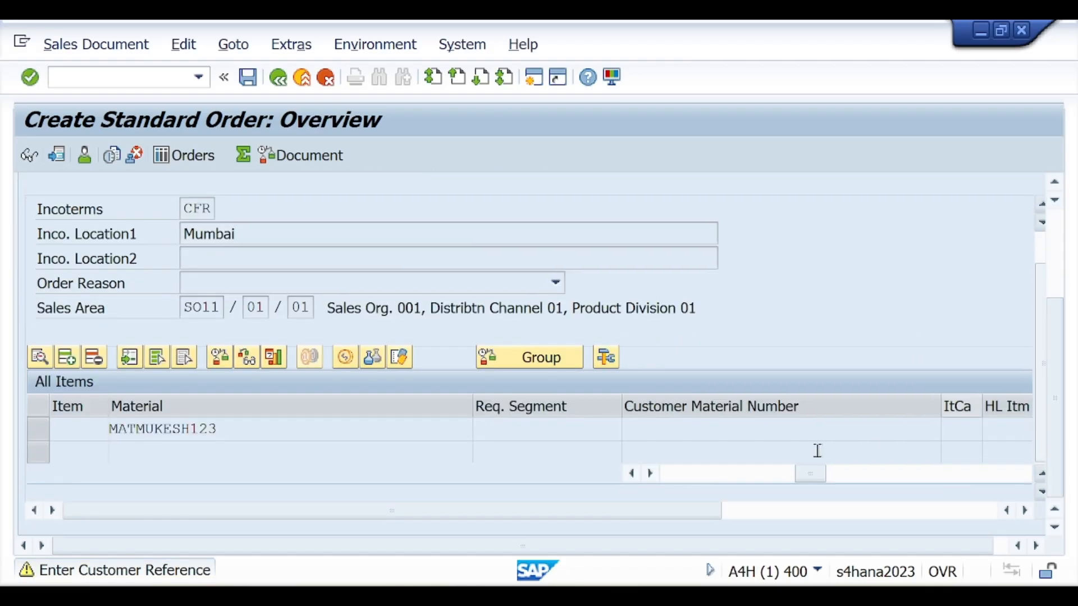
# Fill in the order's customer reference with the first suggested previous entry starting with 45, and accept the freight redetermination
pyautogui.scroll(5, 261, 280)
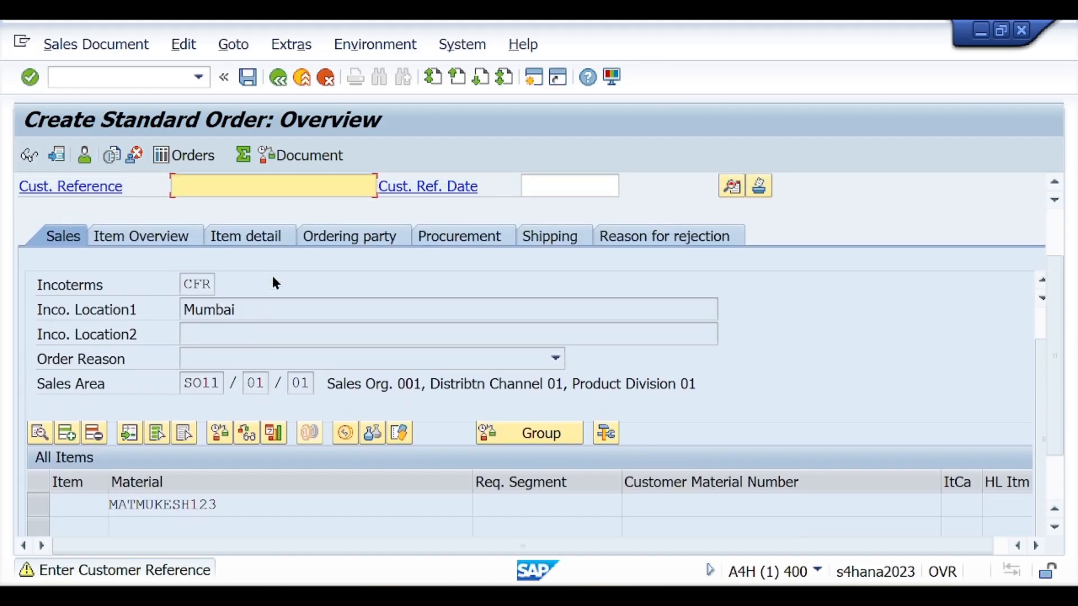
pyautogui.scroll(2, 275, 282)
pyautogui.write('45')
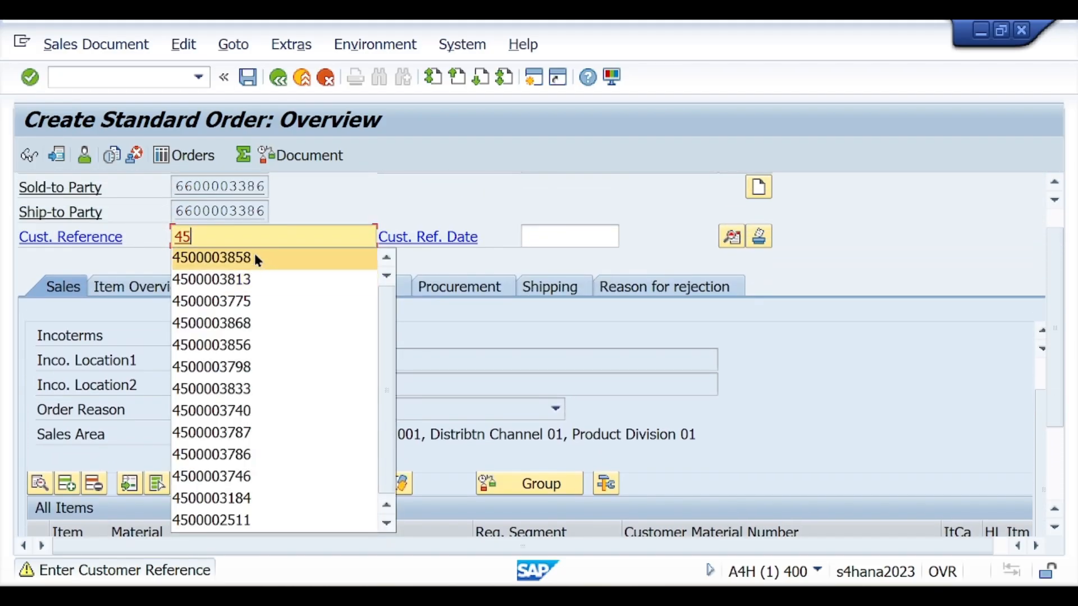
pyautogui.click(254, 259)
pyautogui.press('Return')
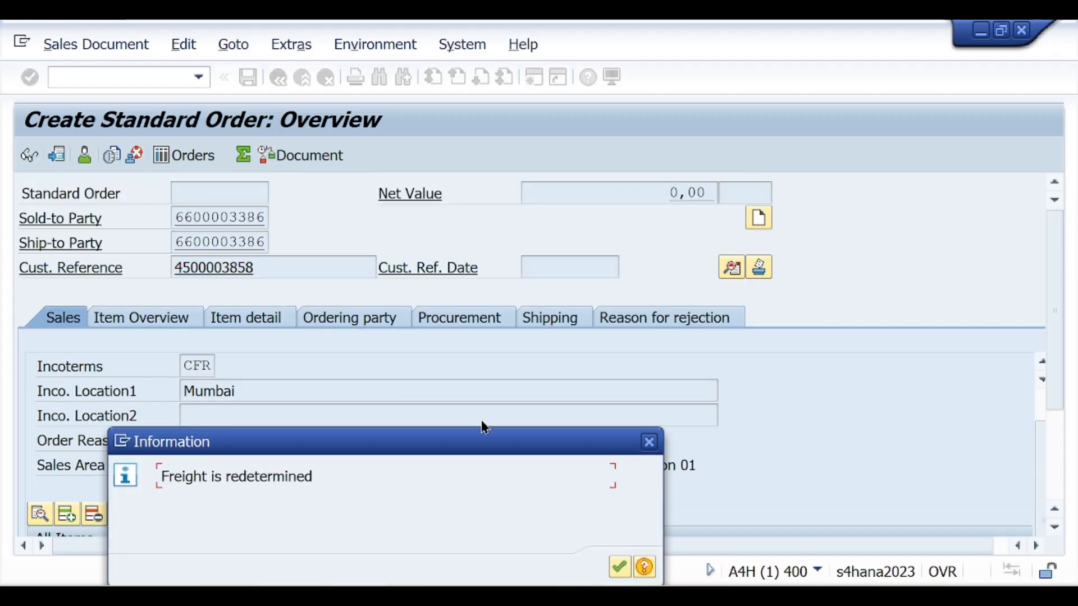
pyautogui.click(618, 566)
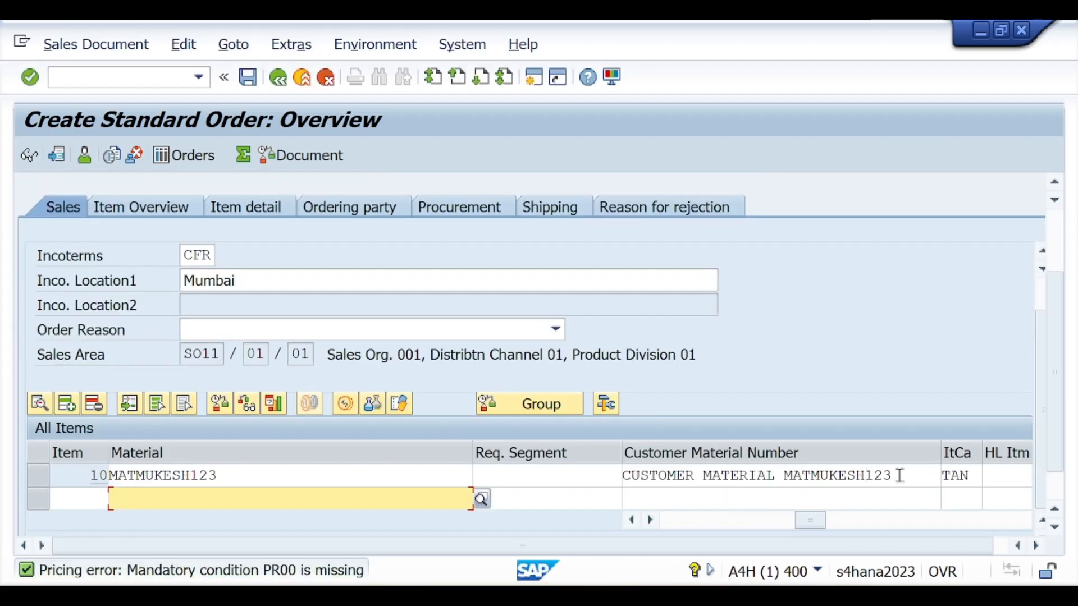
# Examine the first item's customer material number and compare it with the item's own material number and description
pyautogui.moveTo(899, 476); pyautogui.dragTo(621, 481)
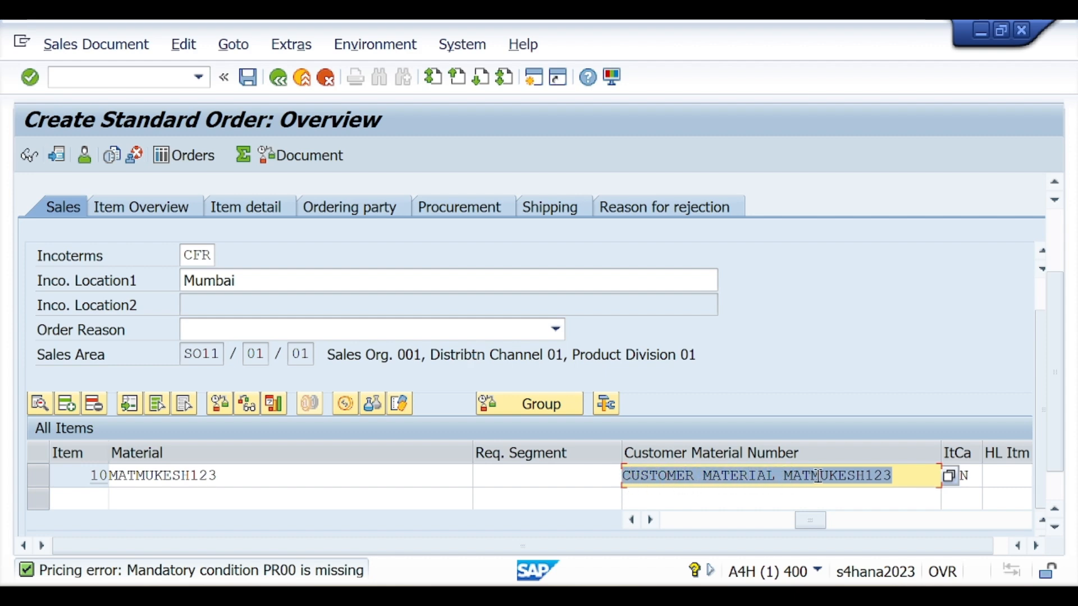
pyautogui.click(893, 475)
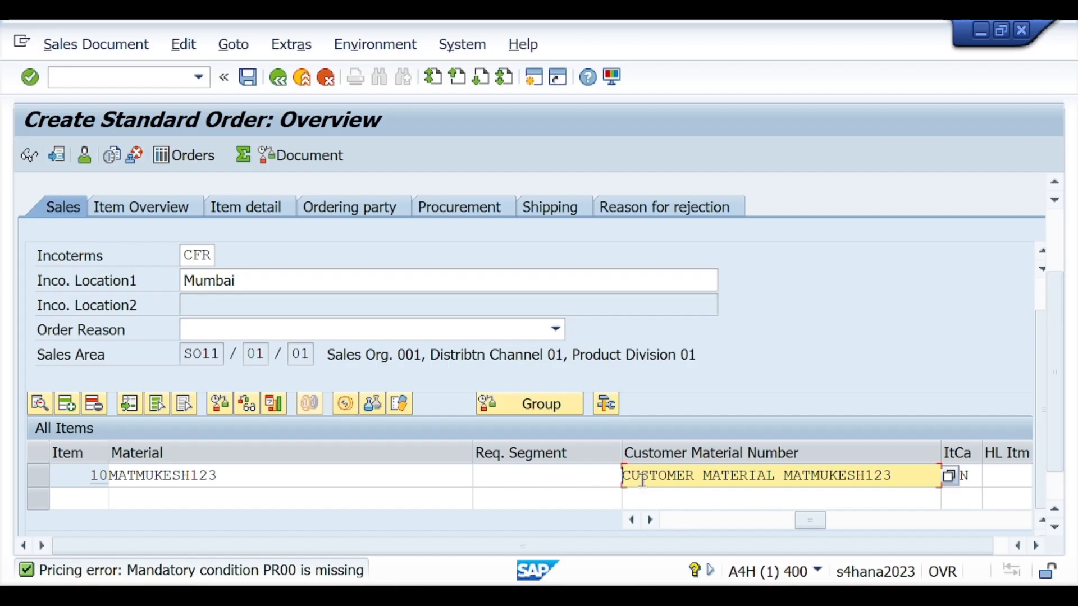
pyautogui.moveTo(622, 479); pyautogui.dragTo(900, 480)
pyautogui.moveTo(798, 527); pyautogui.dragTo(750, 532)
pyautogui.moveTo(849, 477); pyautogui.dragTo(686, 477)
pyautogui.moveTo(221, 476); pyautogui.dragTo(110, 475)
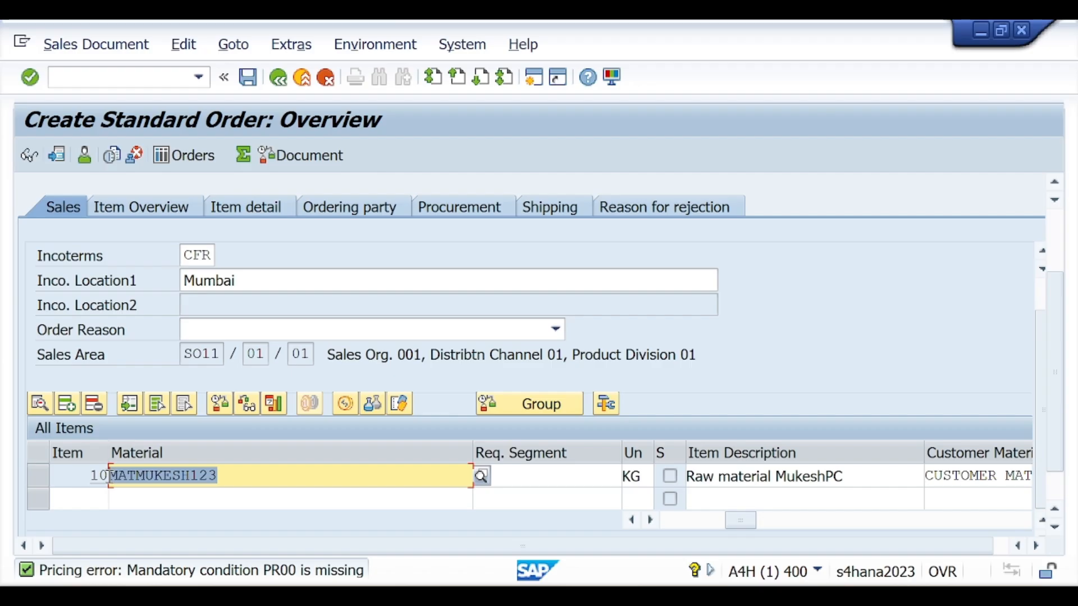
pyautogui.moveTo(730, 520); pyautogui.dragTo(809, 523)
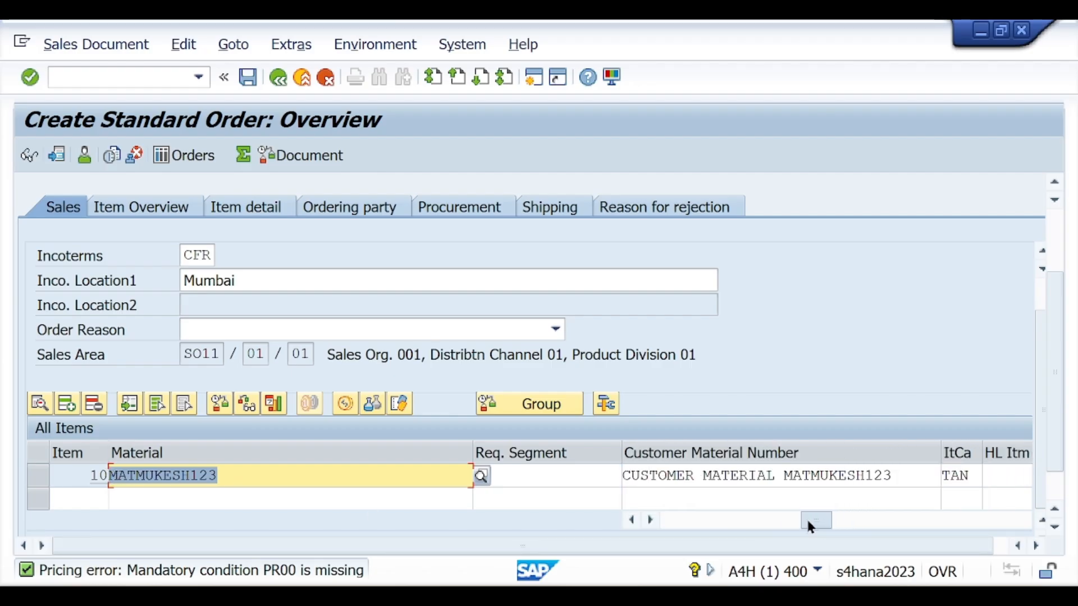
pyautogui.moveTo(895, 476); pyautogui.dragTo(625, 473)
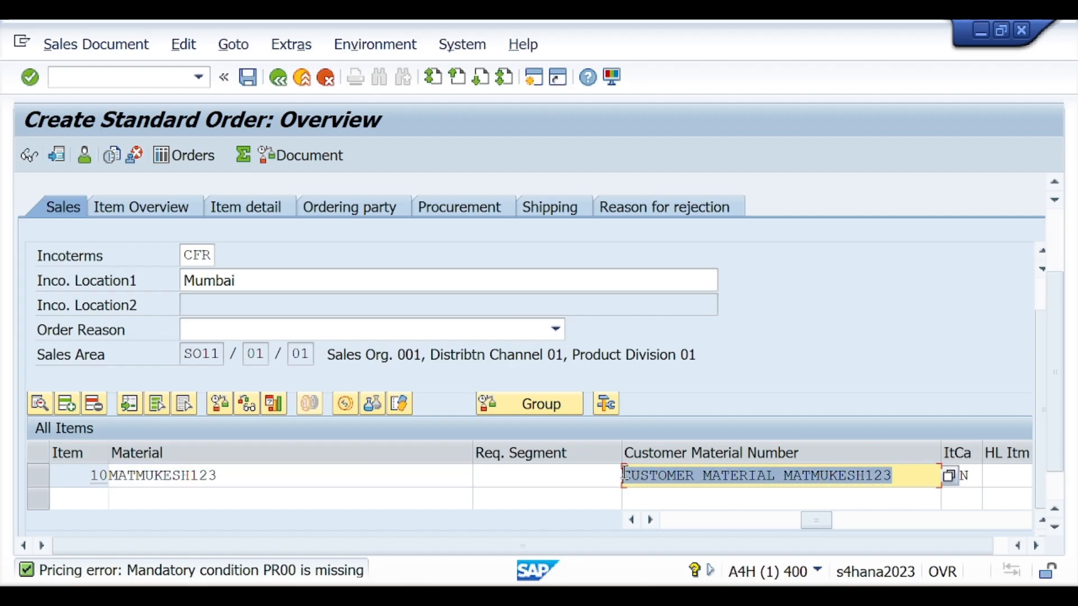
pyautogui.click(731, 476)
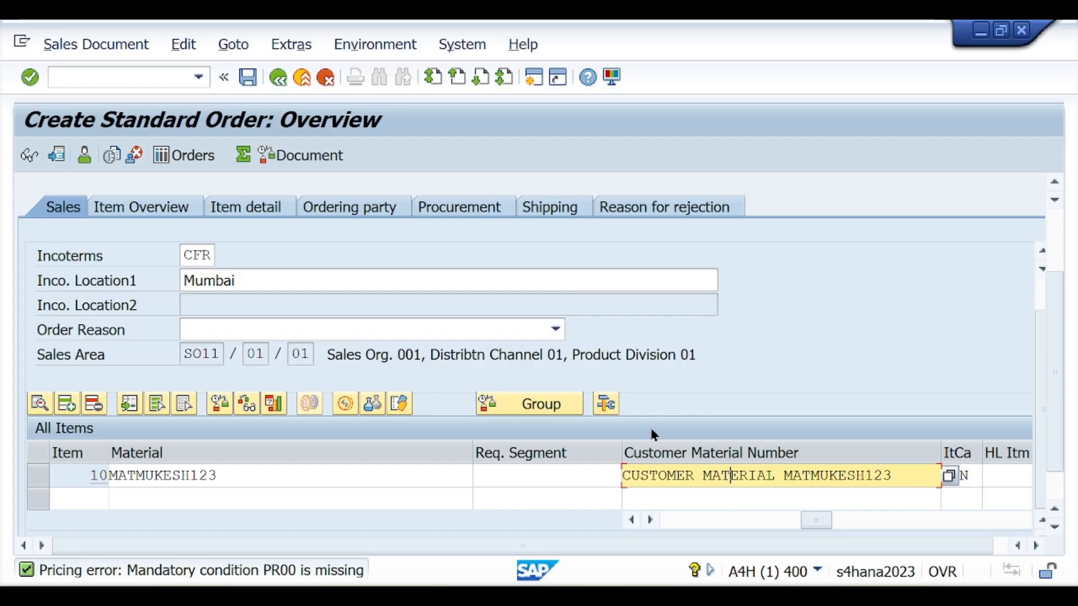
# Switch to the Notion notes and review the Customer-Material Info Record section with its definition and pre-requirements
pyautogui.click(678, 516)
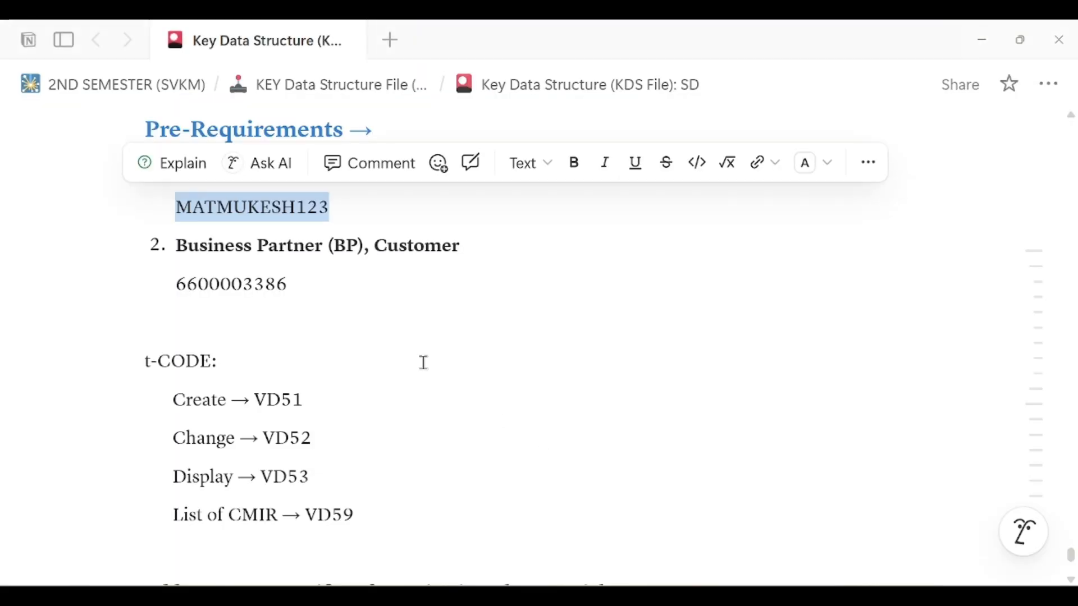
pyautogui.scroll(5, 450, 376)
pyautogui.click(451, 376)
pyautogui.scroll(4, 450, 375)
pyautogui.scroll(-3, 433, 356)
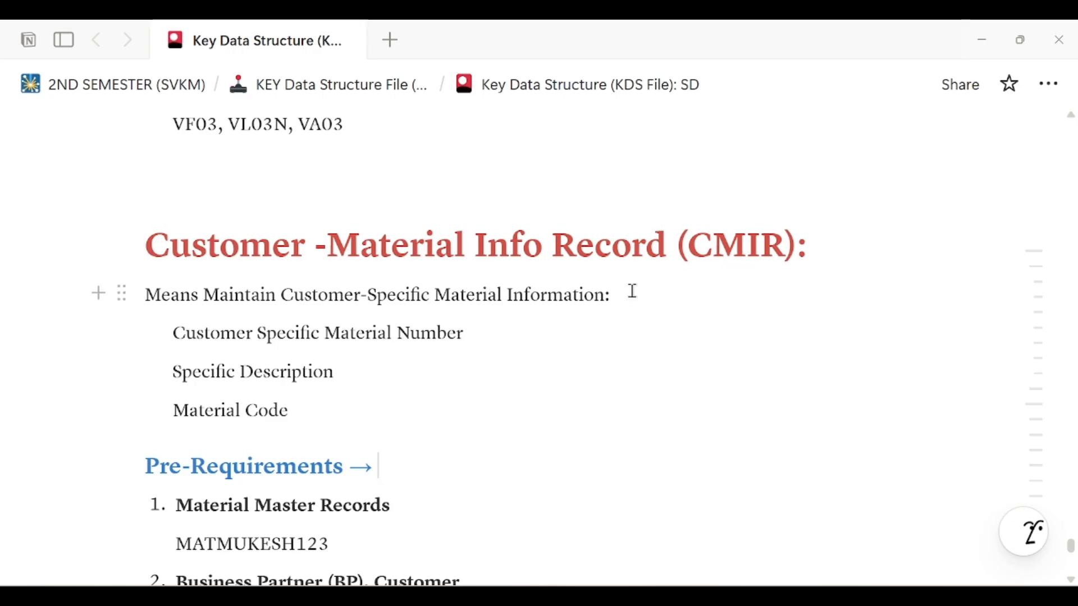
pyautogui.scroll(-1, 632, 291)
pyautogui.scroll(-1, 633, 292)
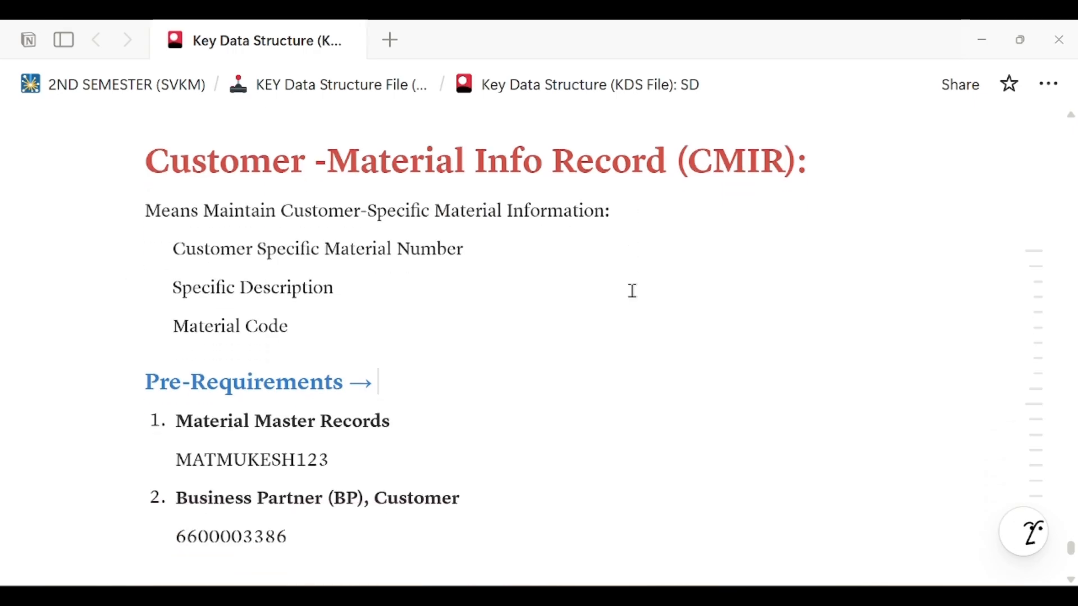